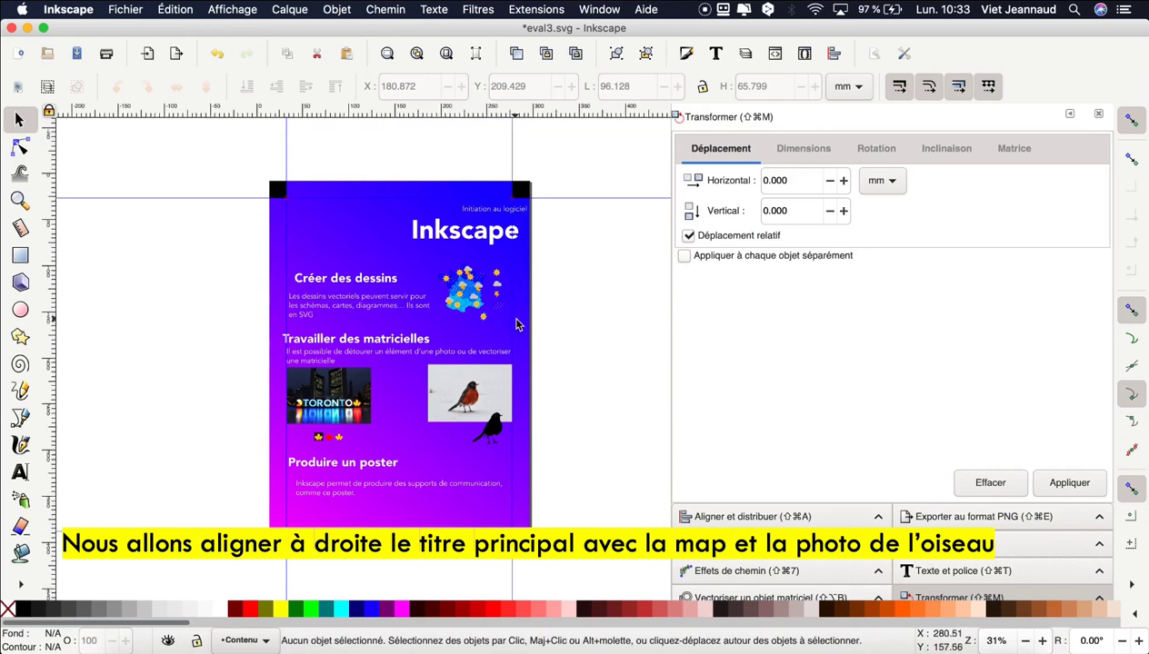
Snap the bird photo onto the guide corner beneath the weather map
scroll(516, 325, "up", 3)
scroll(516, 325, "up", 2)
scroll(517, 325, "up", 2)
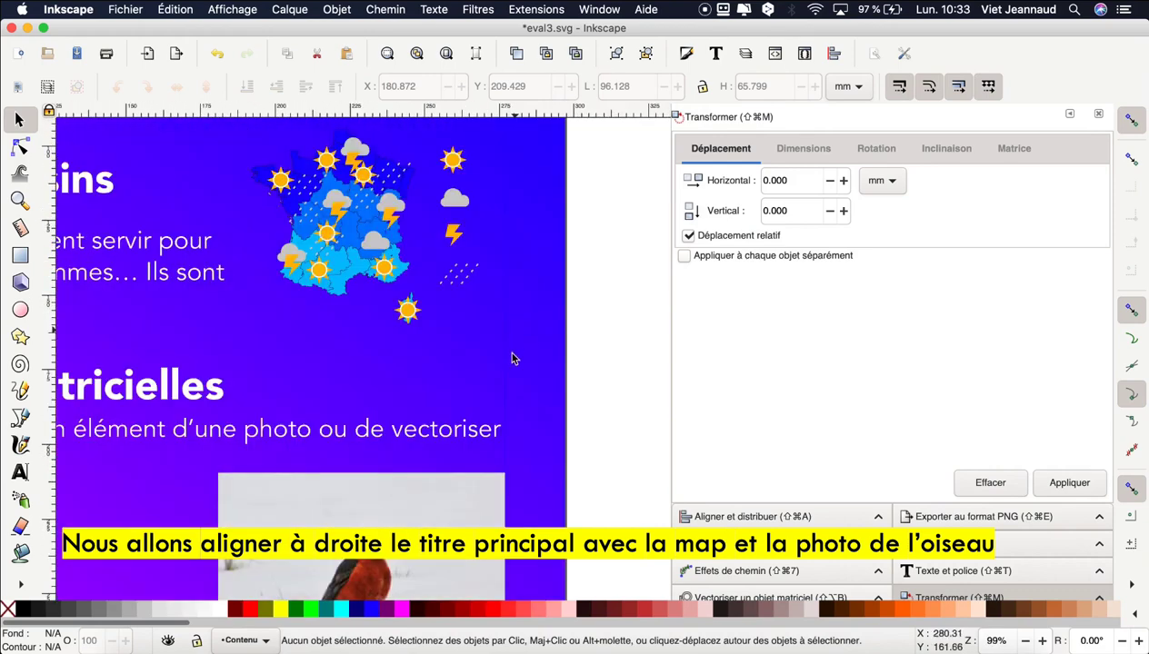
left_click(488, 489)
left_click_drag(488, 495, 467, 491)
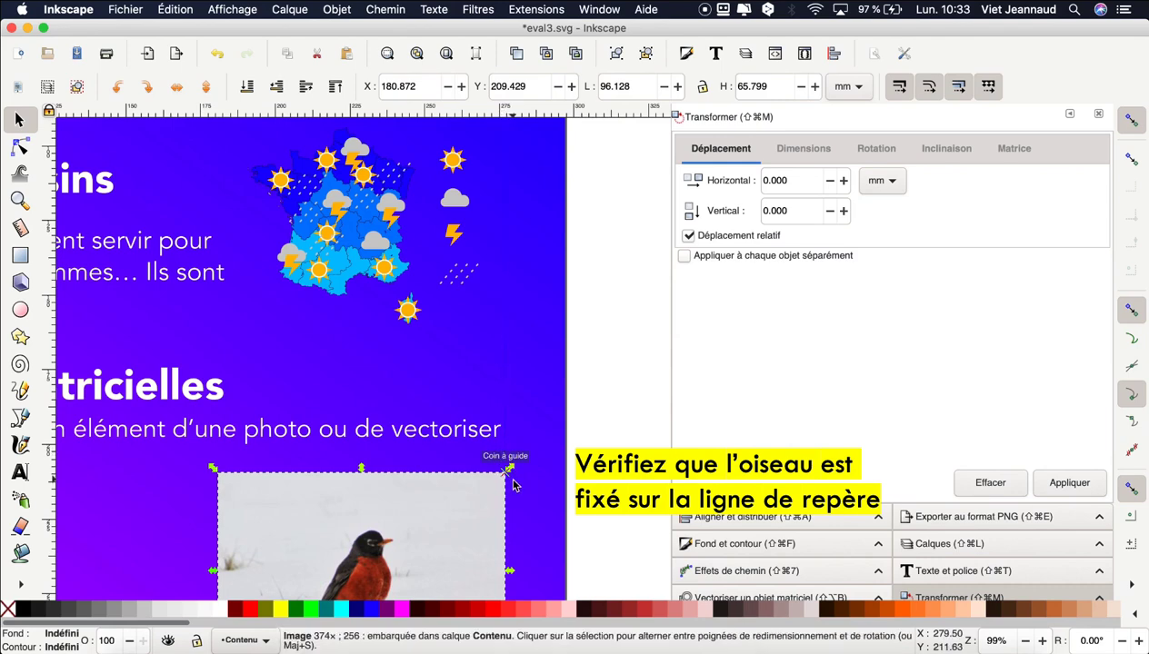
left_click(585, 423)
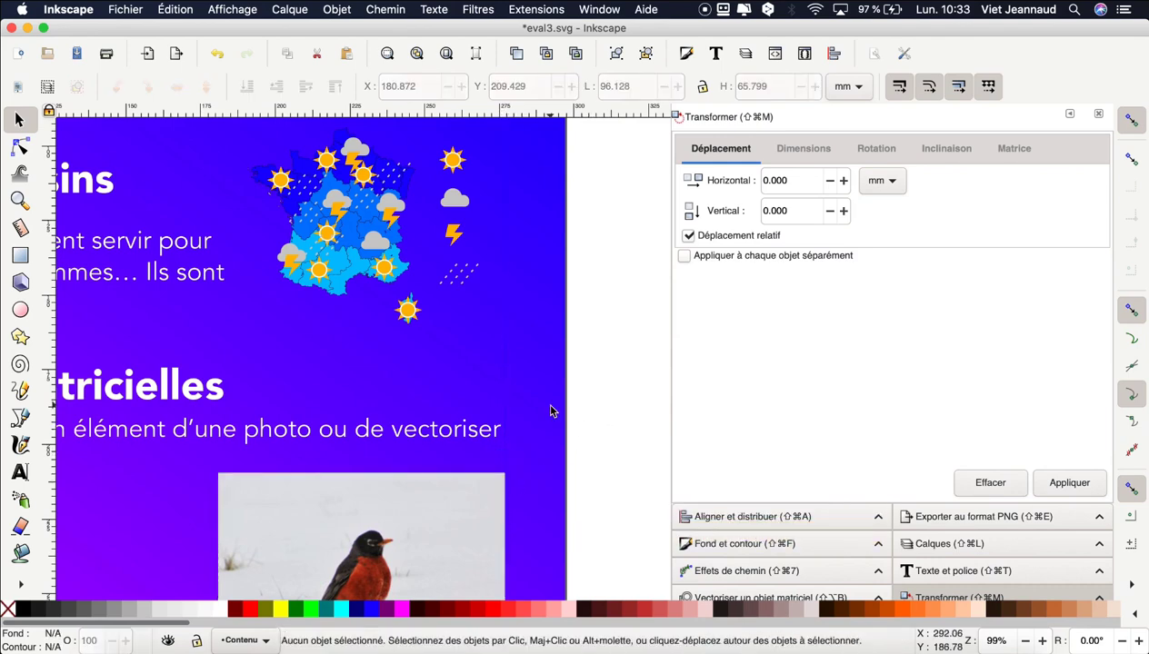
Select the bird photo first, then add the weather map, Inkscape title and subtitle
key("5")
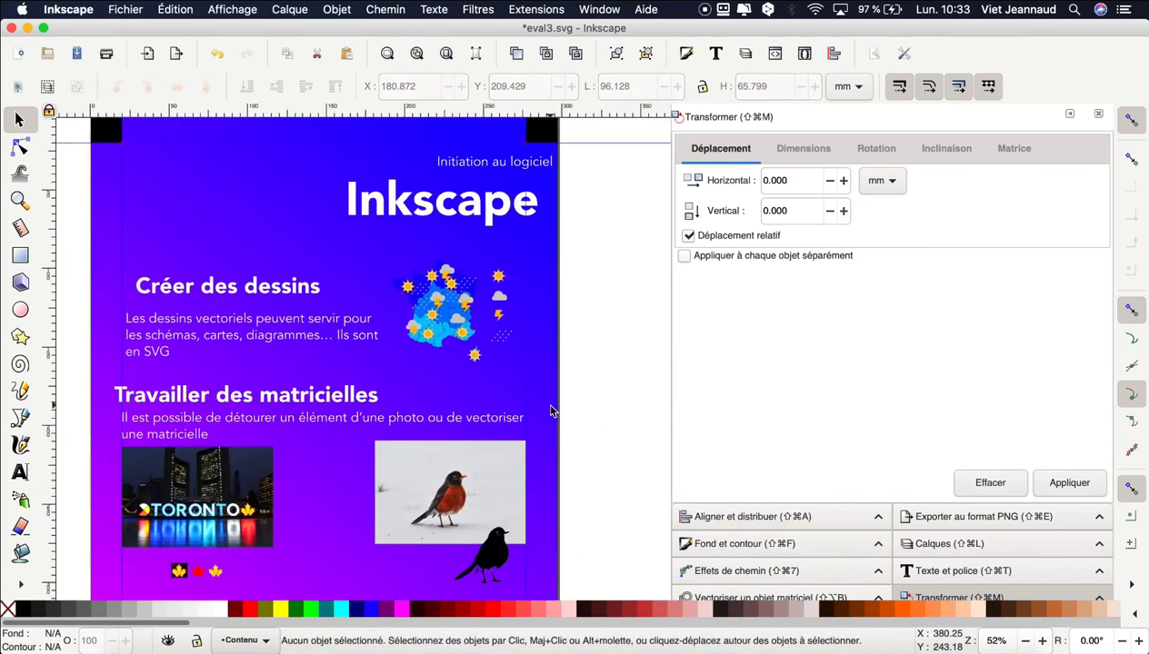
scroll(548, 408, "down", 2)
scroll(543, 399, "down", 2)
scroll(542, 399, "down", 2)
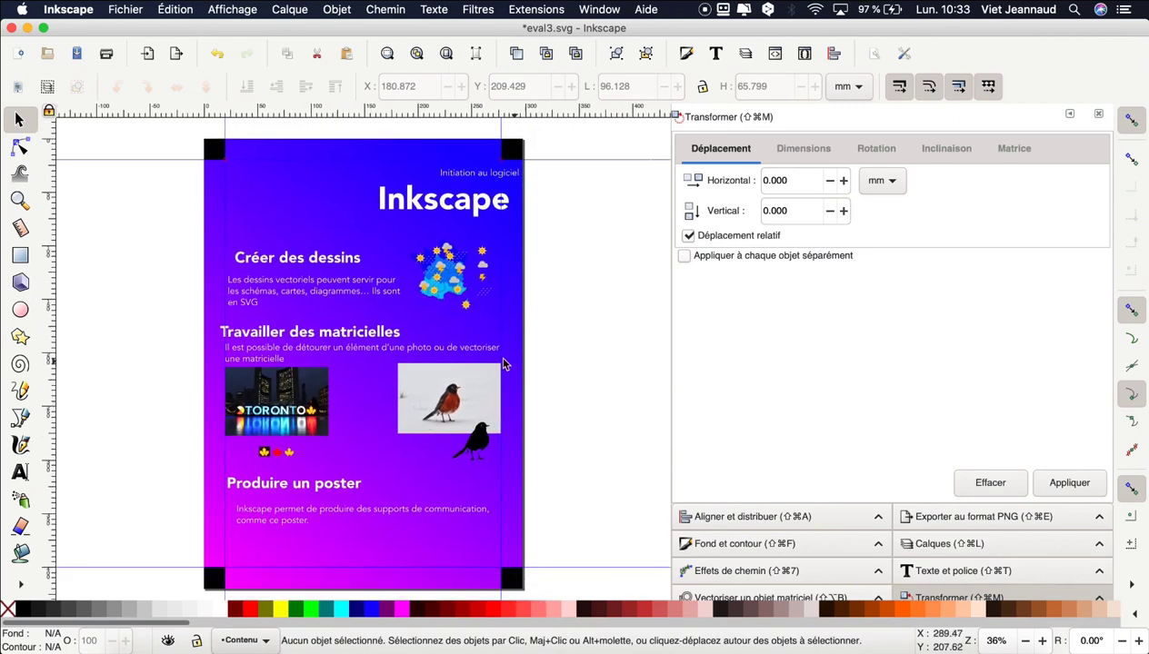
left_click(445, 405)
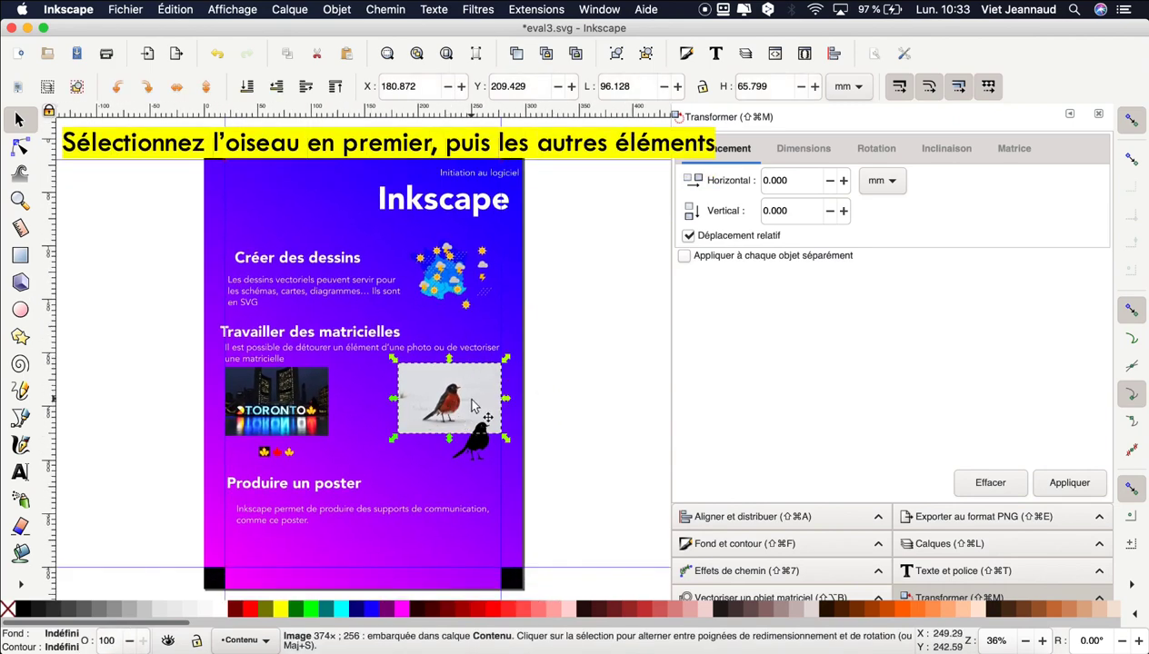
left_click(454, 275, "shift")
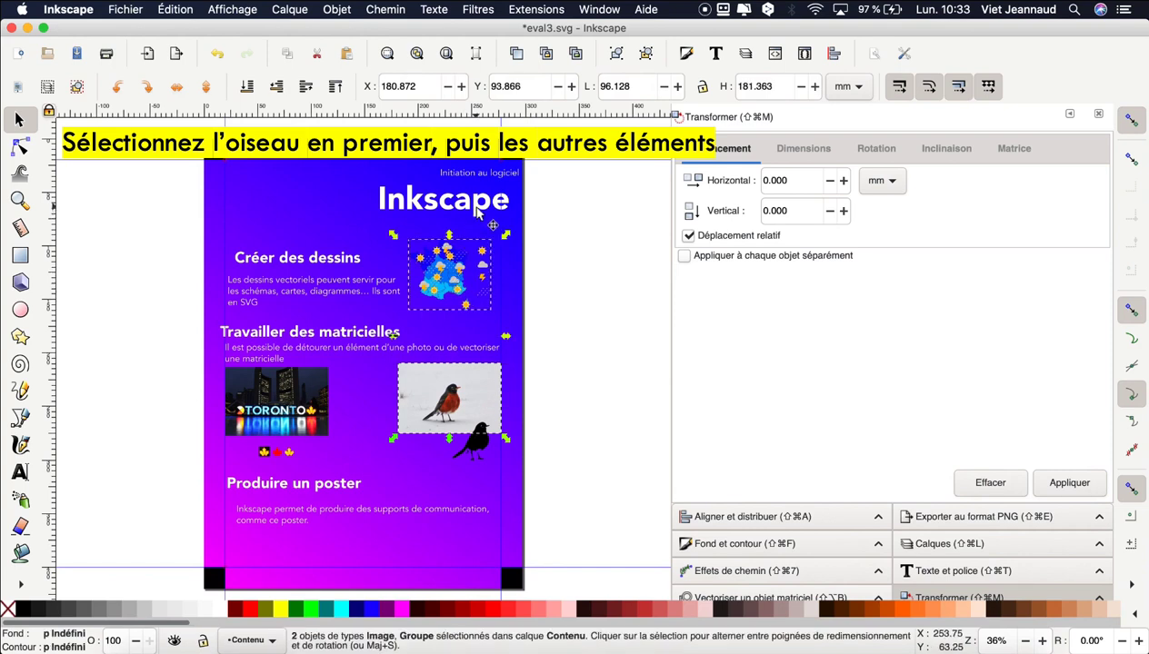
left_click(476, 211, "shift")
left_click(482, 181, "shift")
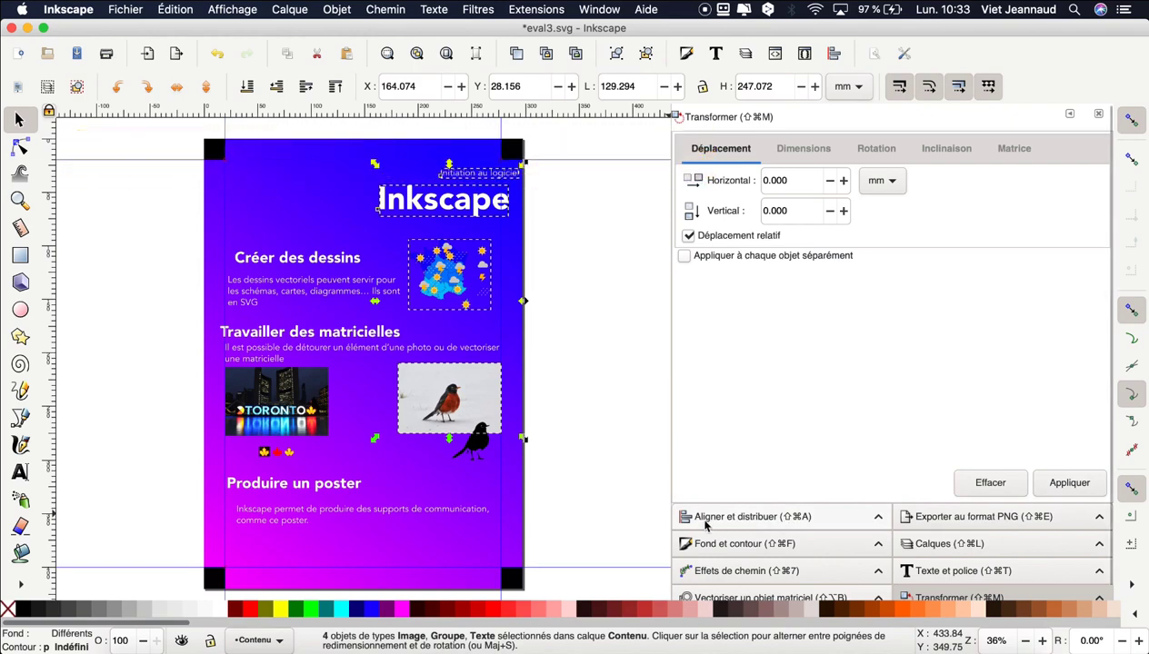
Right-align the weather map, title and subtitle to the bird photo as first selected
left_click(767, 517)
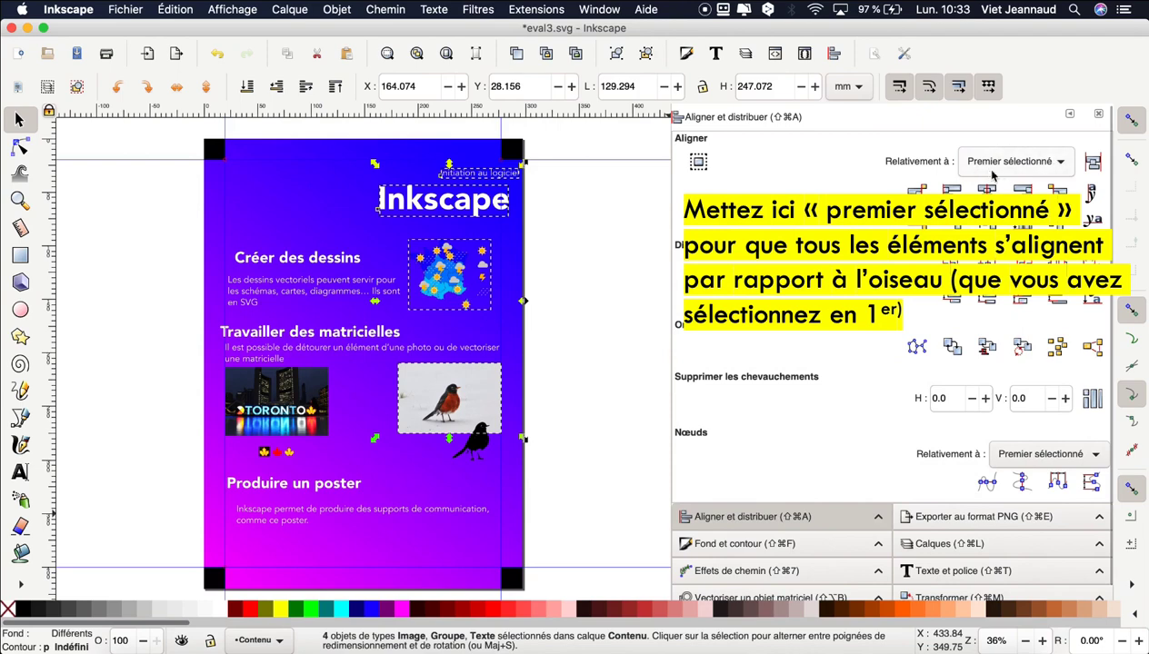
left_click(1046, 162)
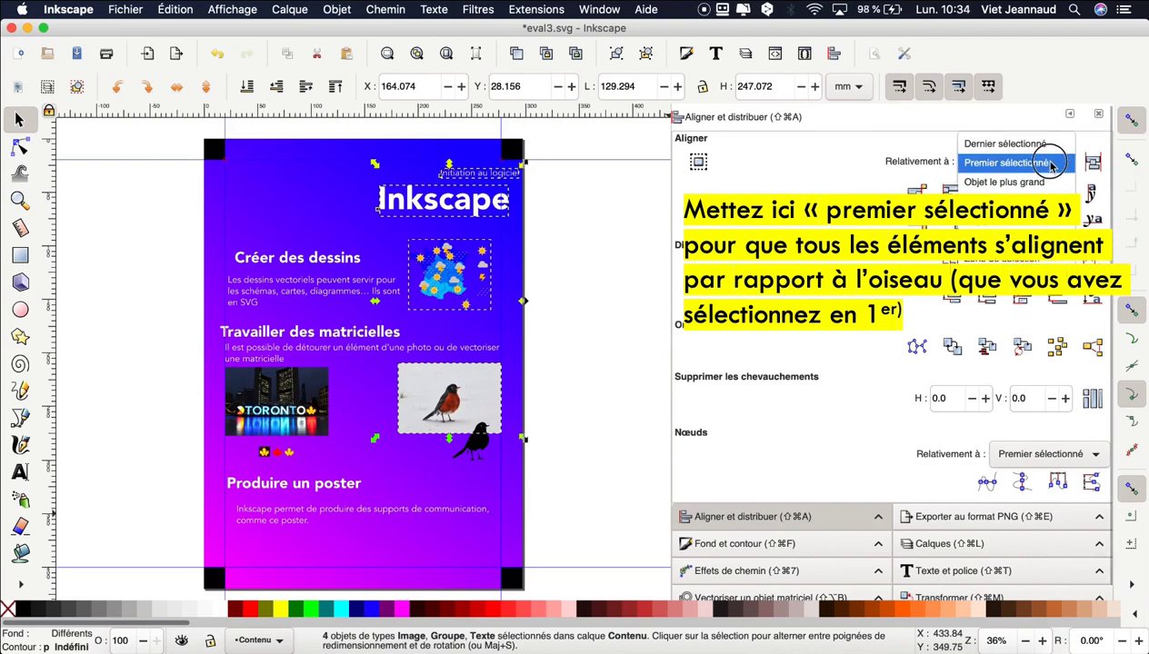
left_click(1051, 164)
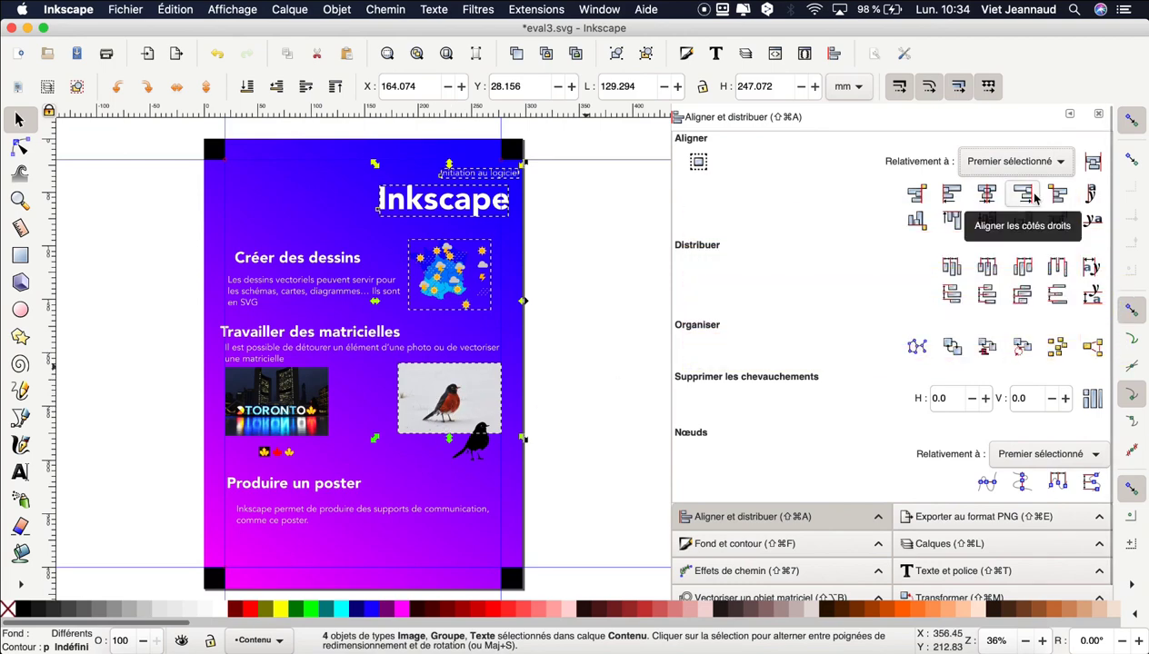
left_click(1032, 197)
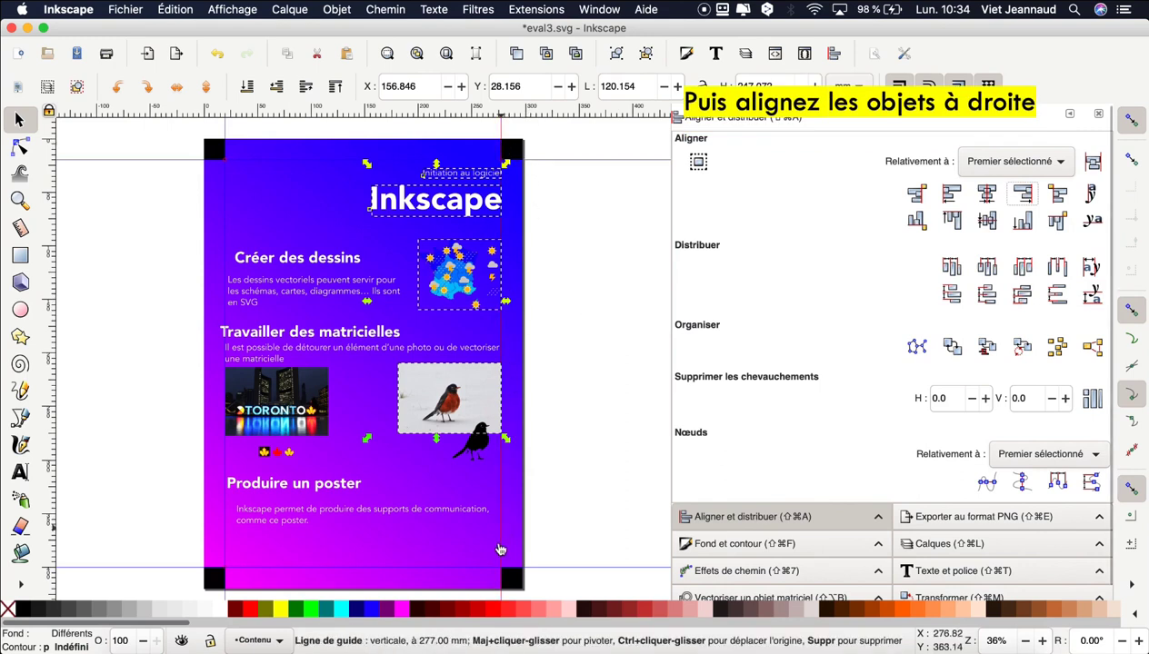
left_click(592, 322)
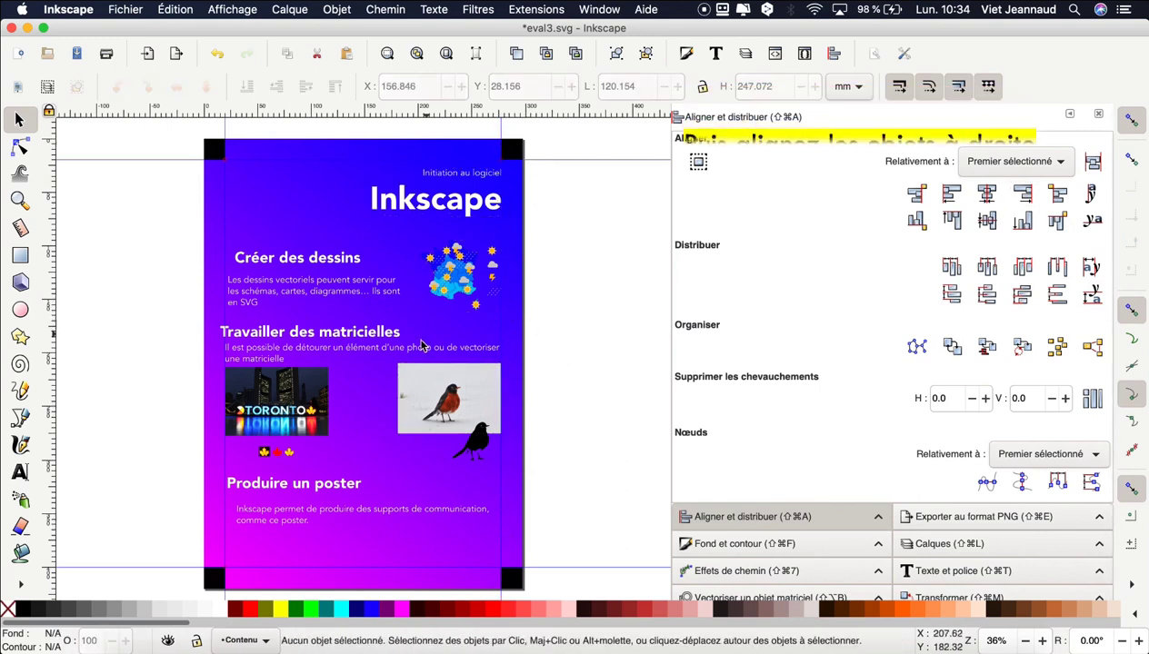
left_click(277, 389)
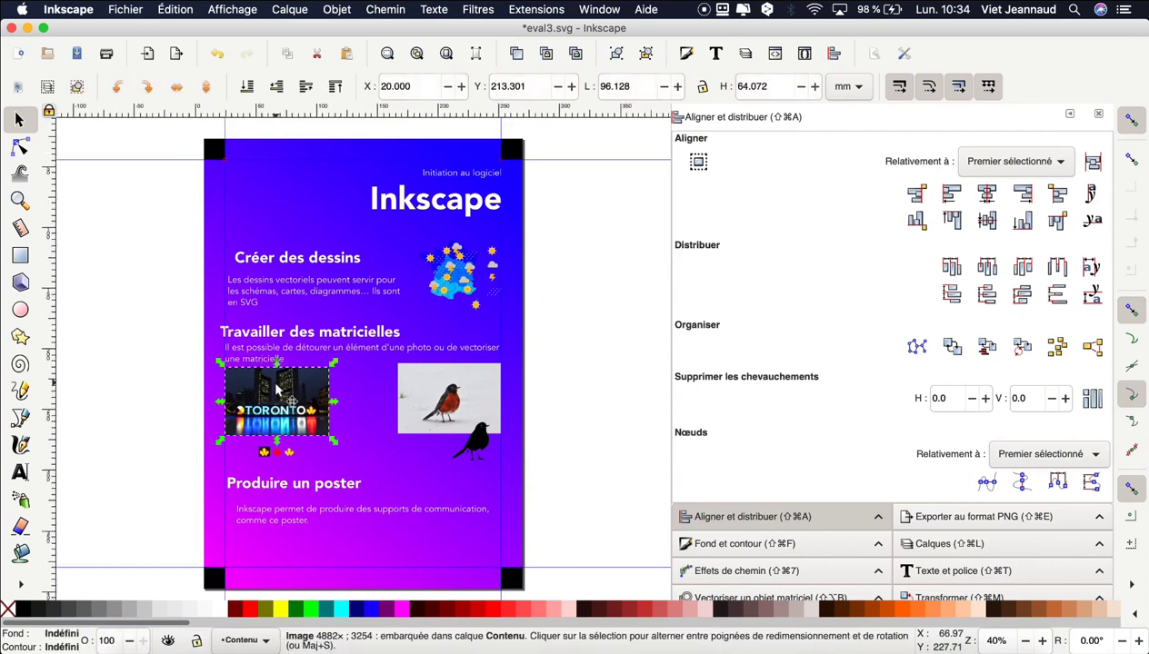
key("plus")
key("plus")
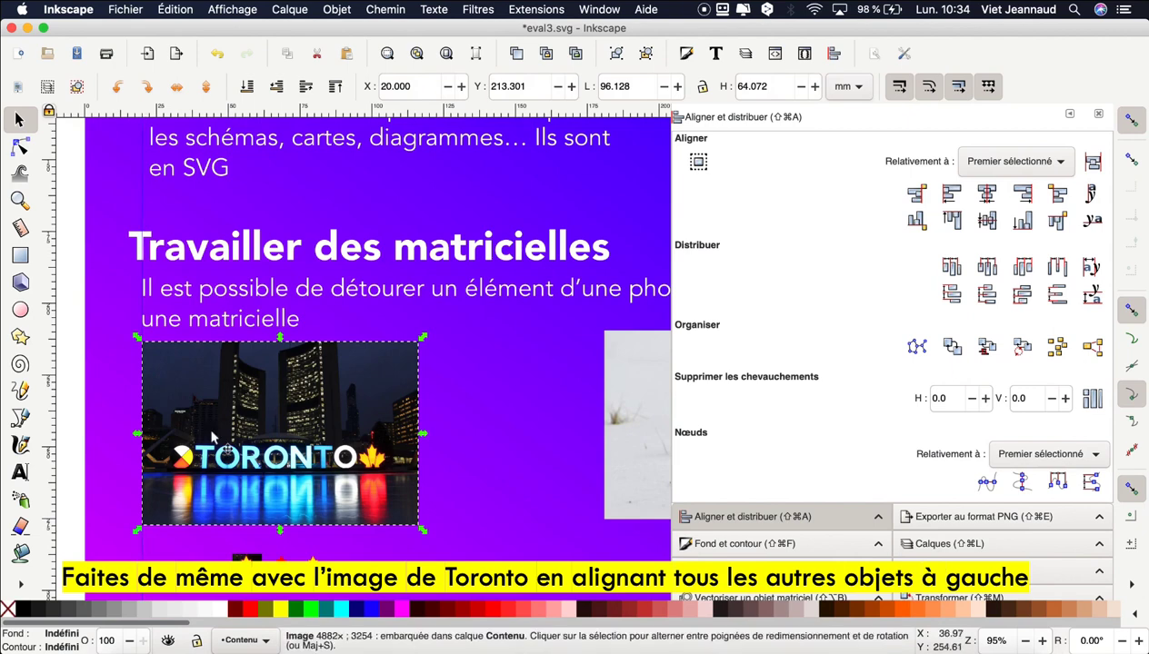
left_click_drag(264, 413, 230, 412)
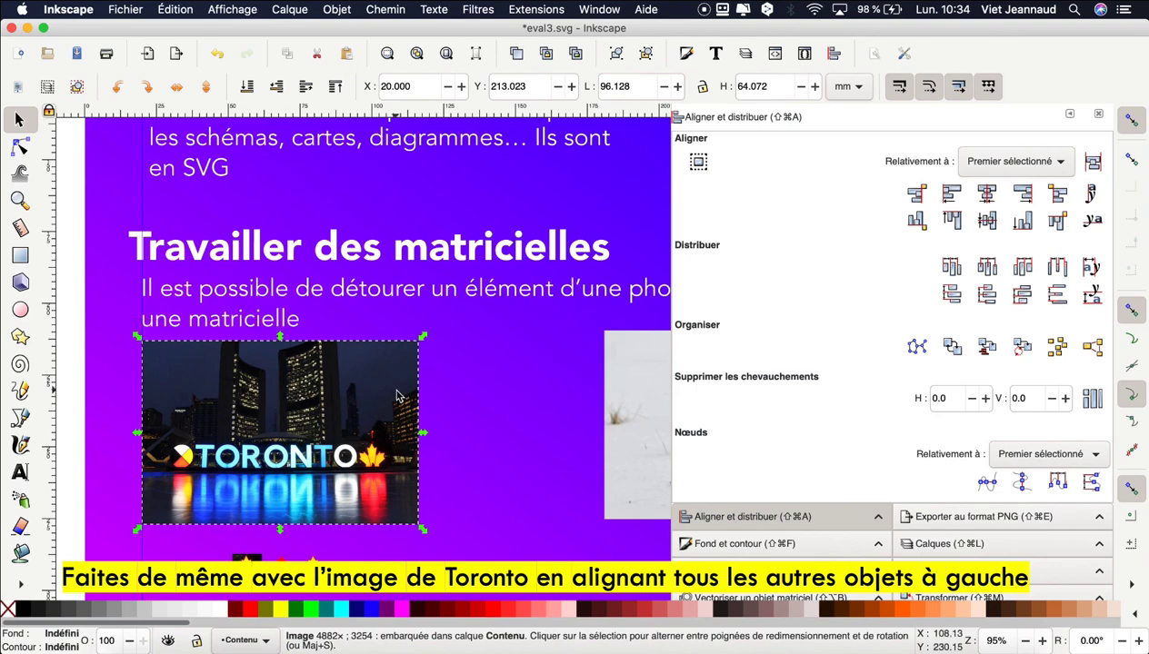
scroll(396, 395, "down", 3, "ctrl")
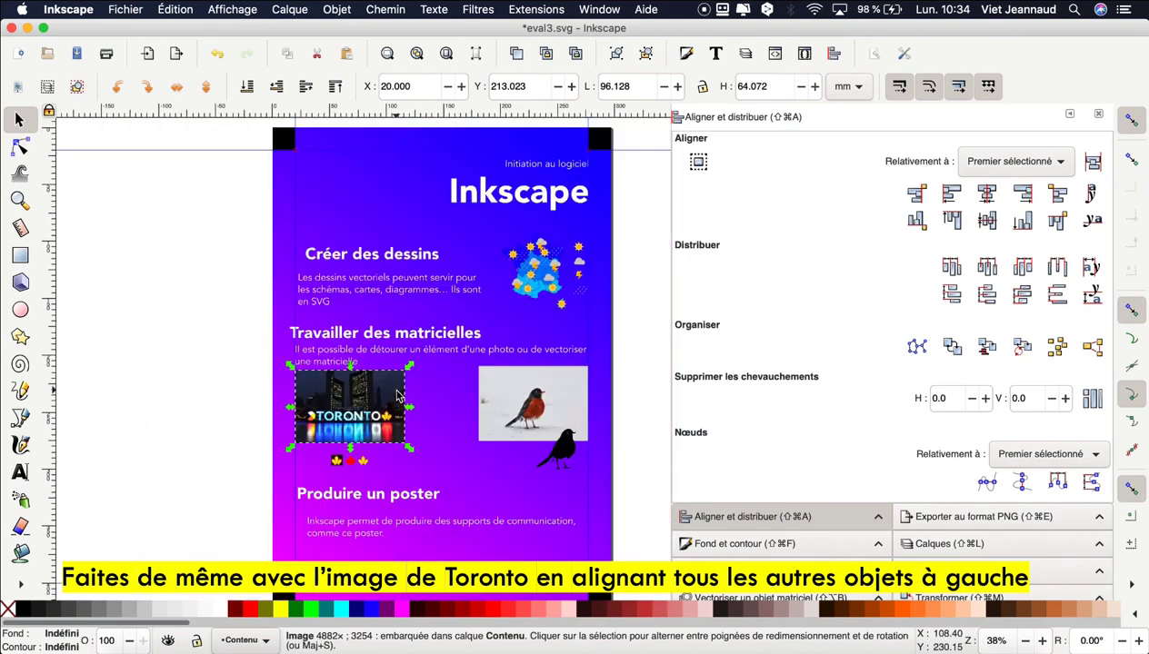
scroll(397, 395, "down", 5)
scroll(409, 382, "up", 3)
scroll(409, 382, "right", 2)
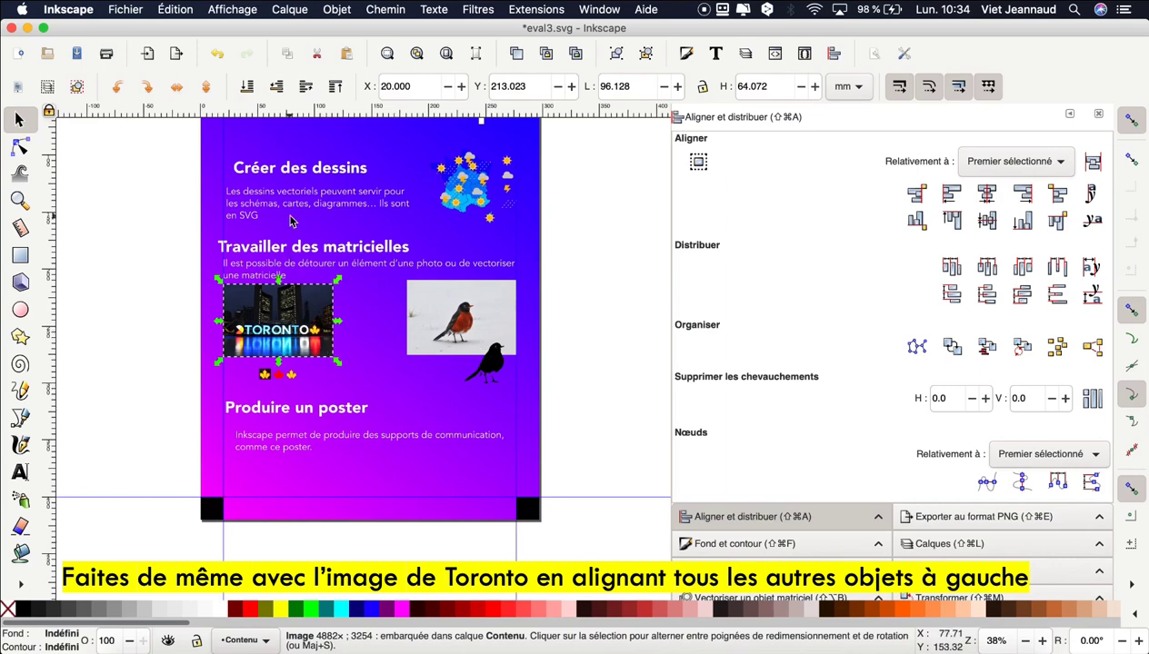
scroll(291, 220, "up", 3)
scroll(291, 221, "up", 1)
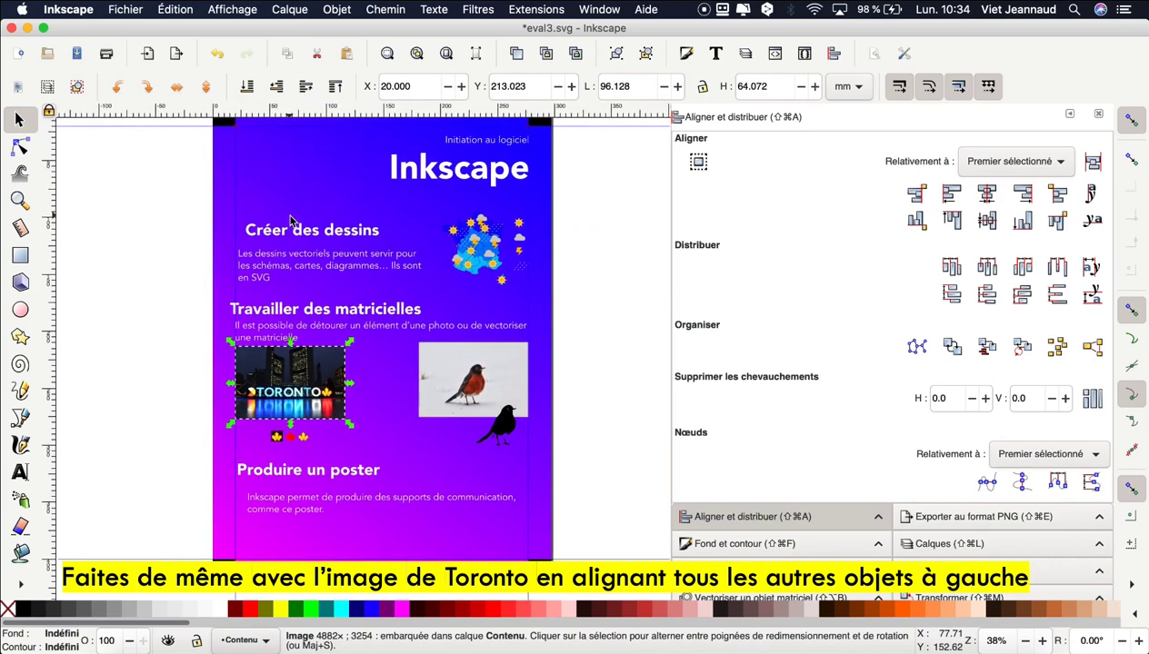
key("shift")
Left-align all section titles and paragraphs to the Toronto photo at X 20 mm
left_click(271, 332, "shift")
left_click(273, 309, "shift")
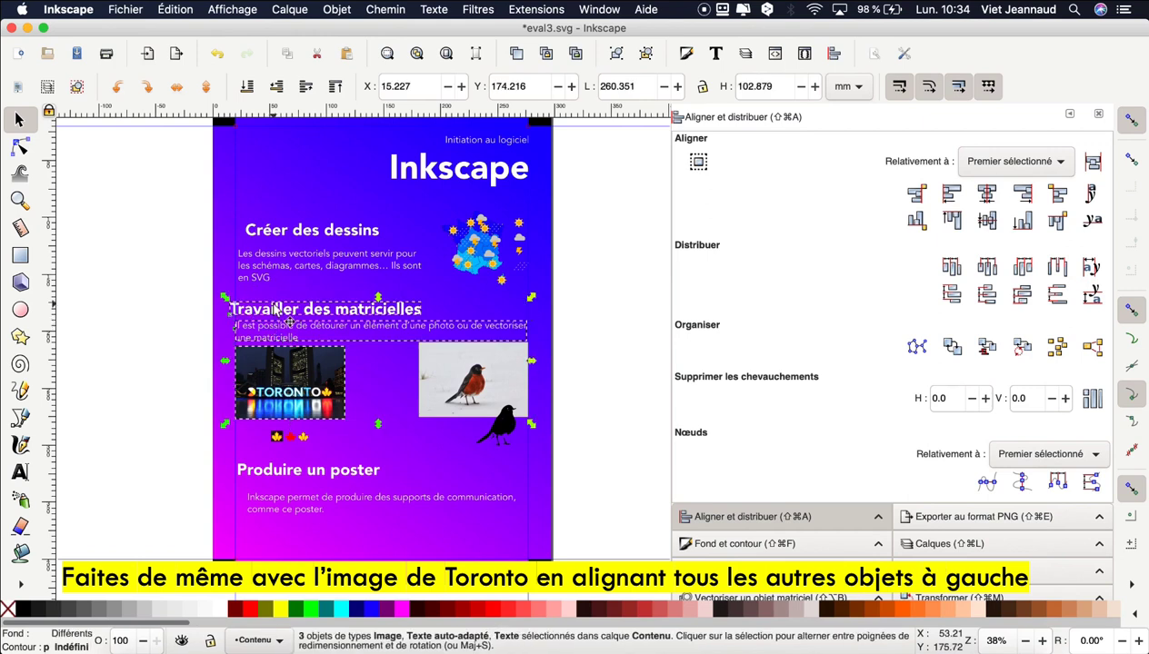
left_click(287, 265, "shift")
left_click(282, 236, "shift")
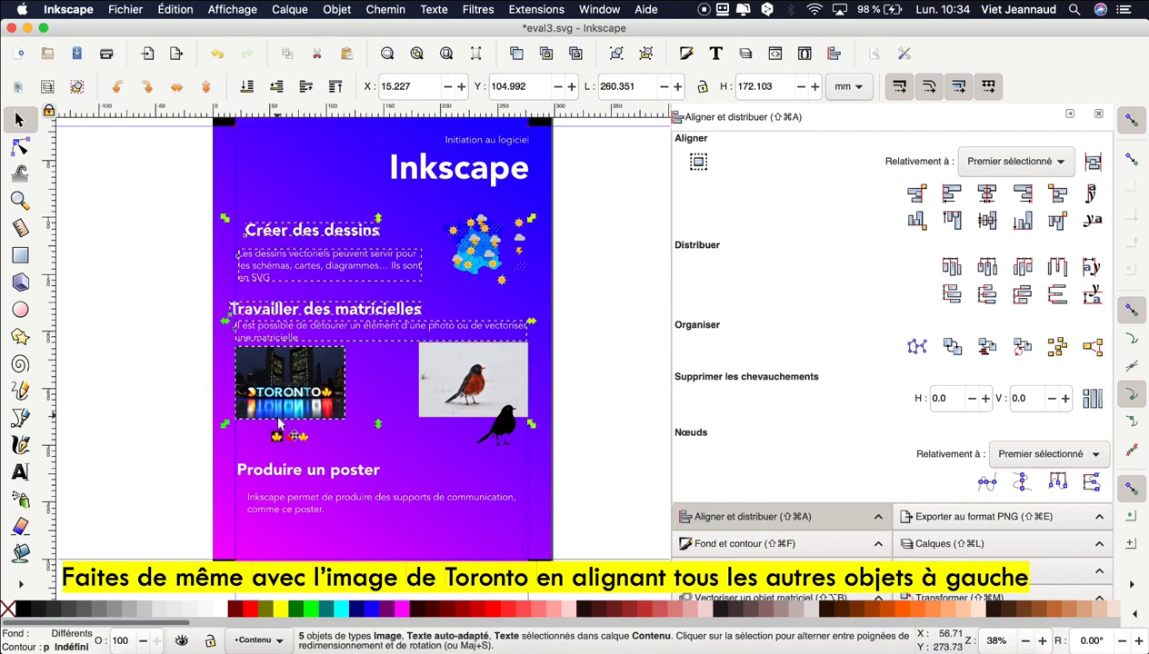
left_click(282, 479, "shift")
left_click(280, 507, "shift")
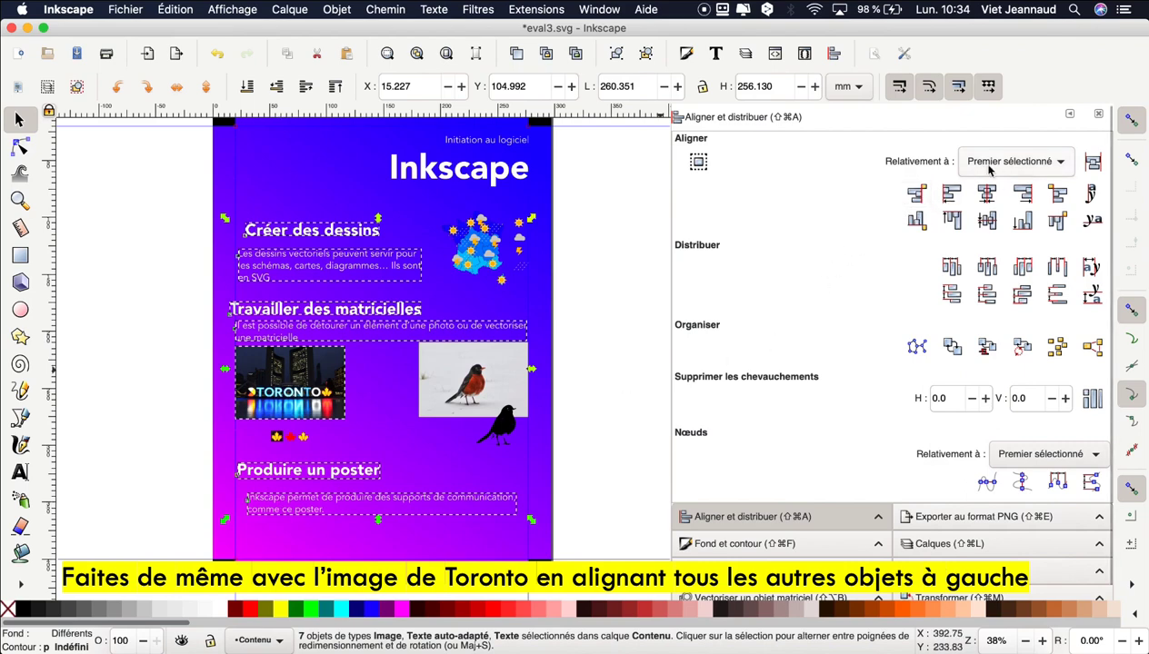
left_click(949, 197)
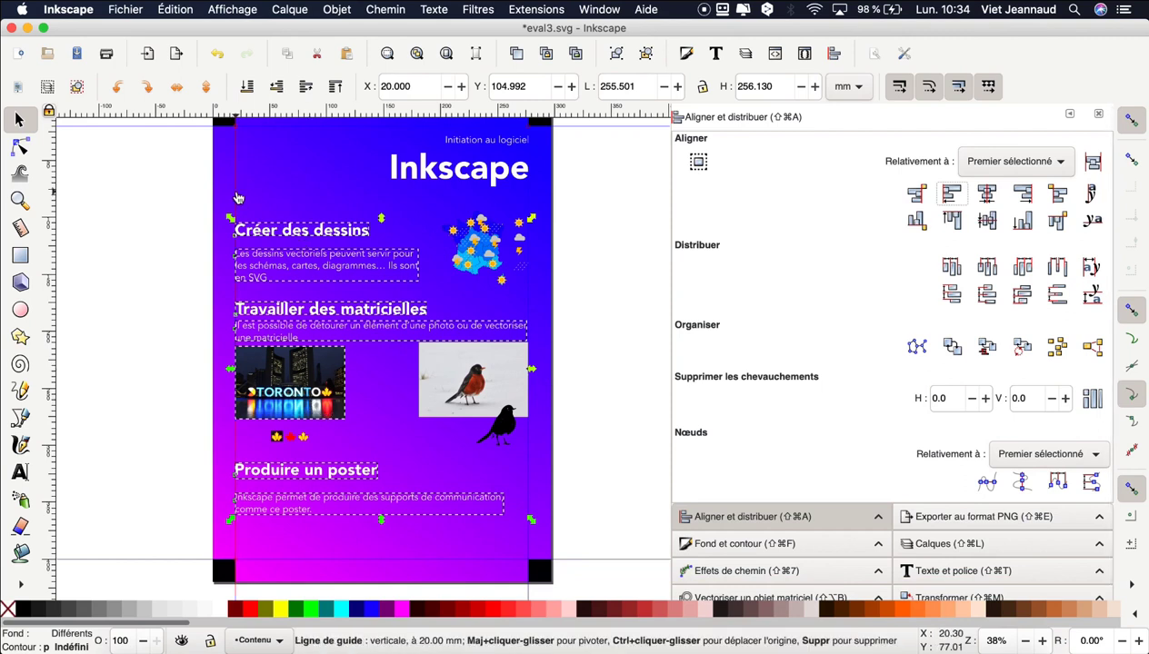
left_click(563, 351)
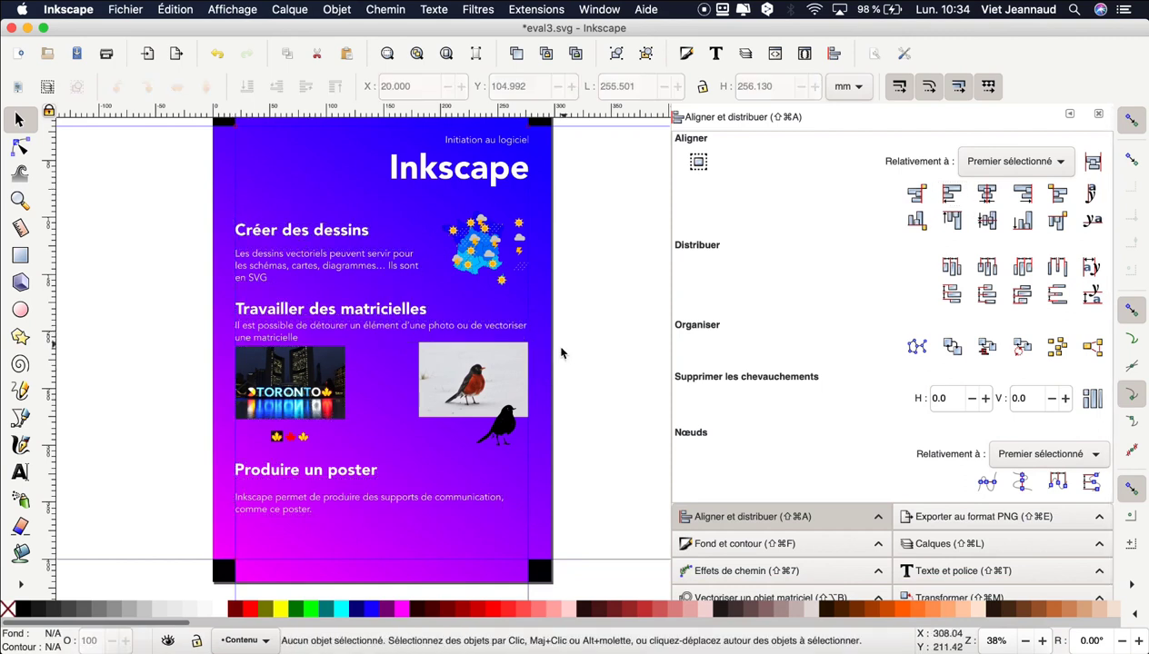
left_click(368, 507)
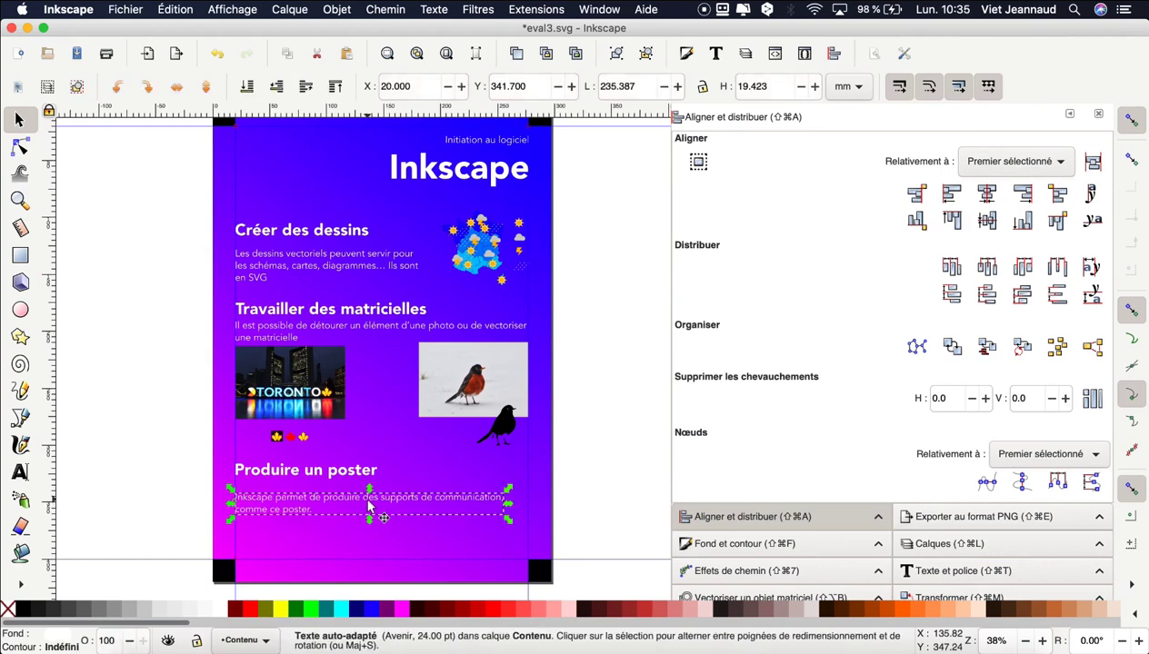
left_click(586, 469)
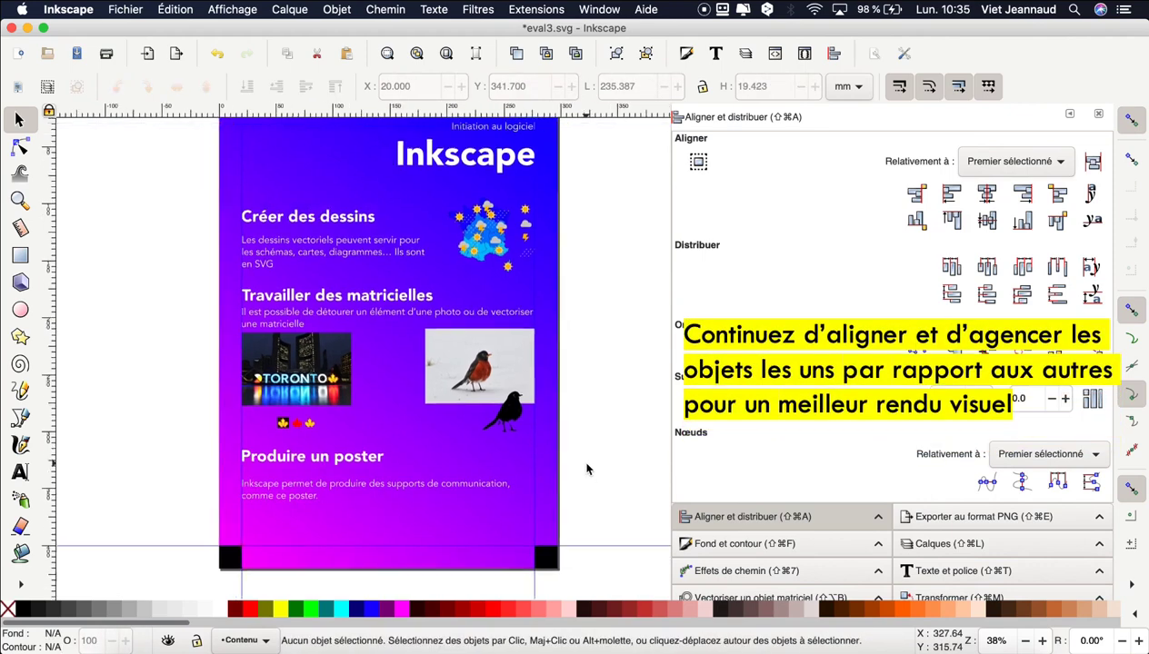
Centre the three maple-leaf icons under the Toronto photo
scroll(586, 469, "down", 1)
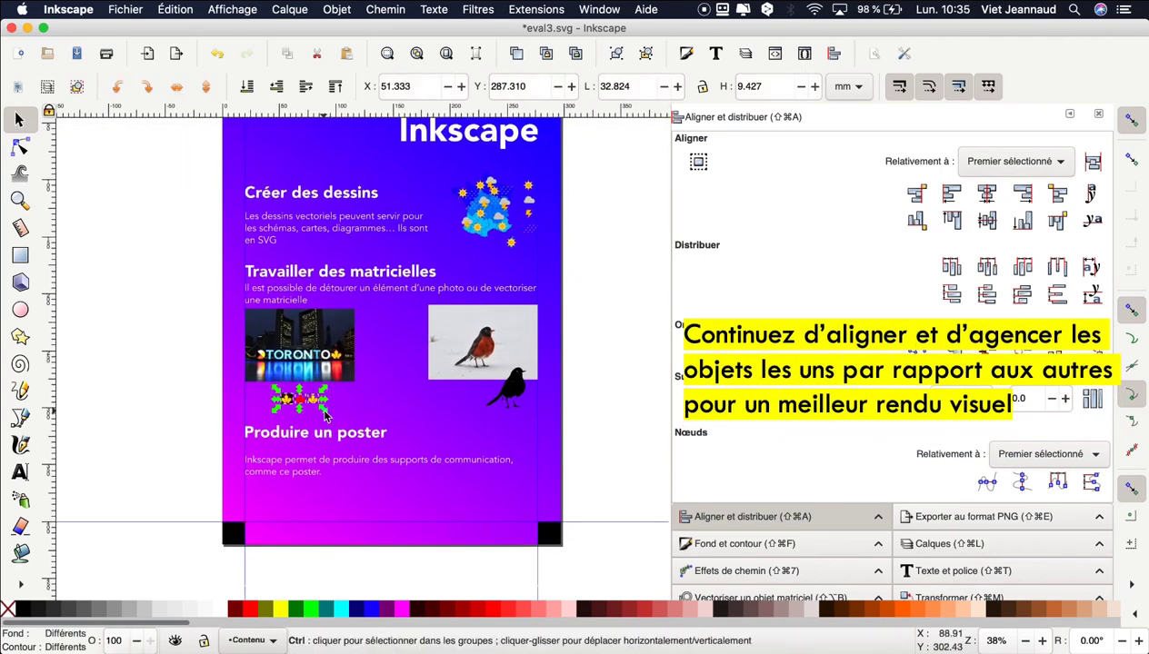
left_click(332, 362)
left_click_drag(199, 385, 386, 420)
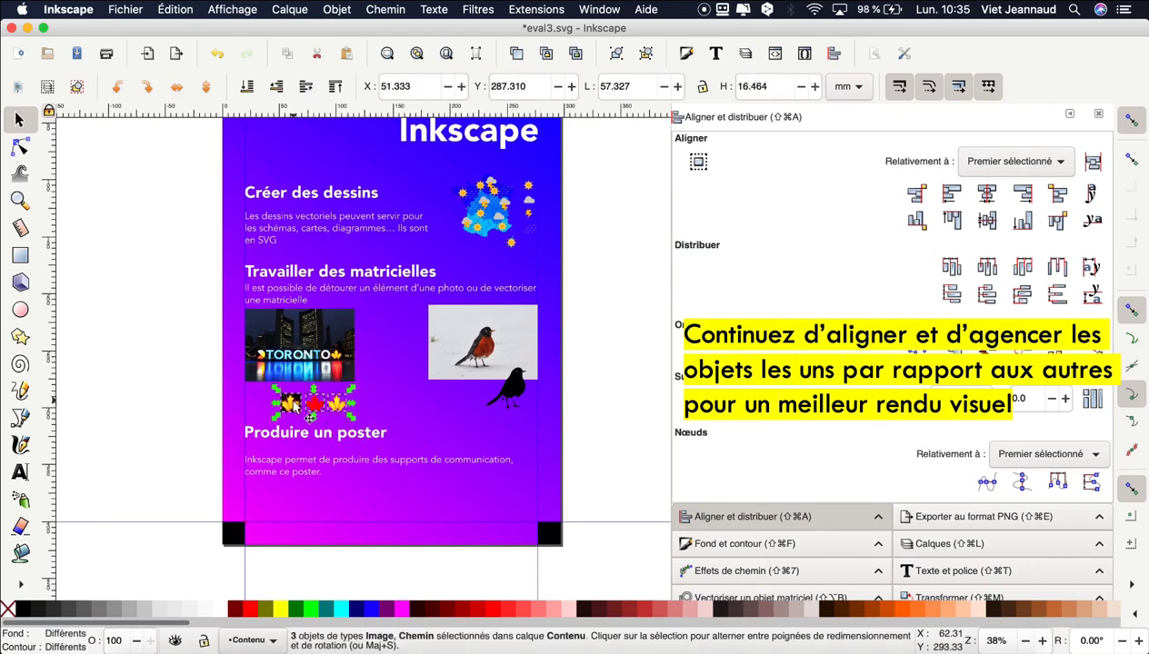
left_click(336, 9)
left_click(300, 346)
left_click_drag(259, 386, 363, 420)
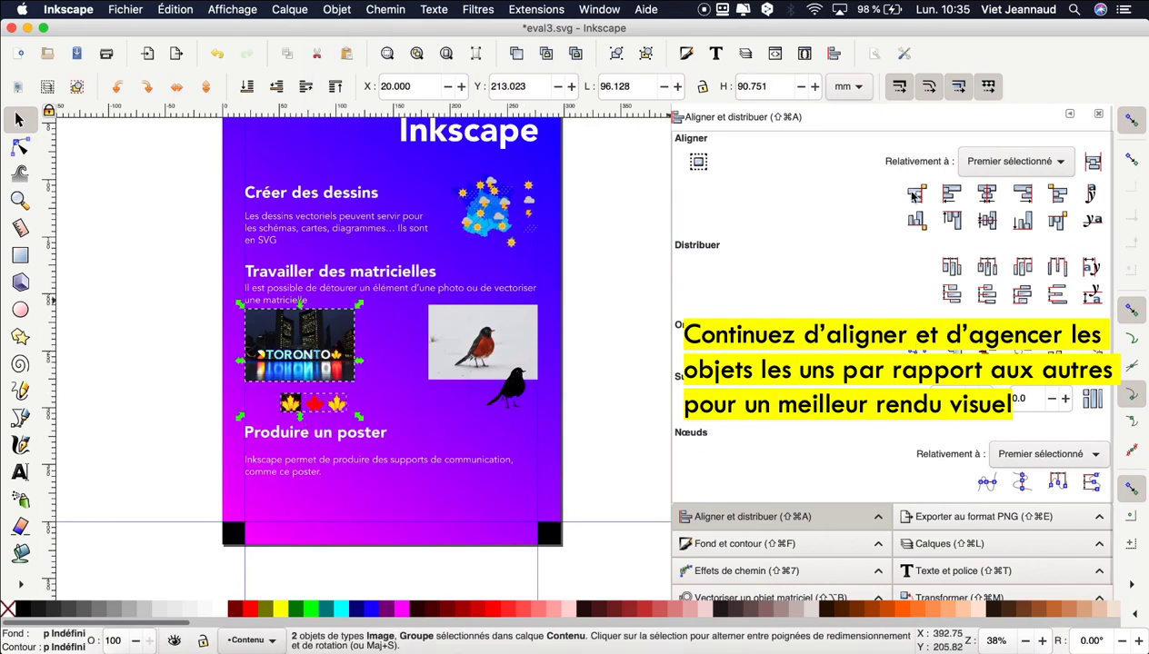
left_click(986, 193)
key("Escape")
Align the black bird and the Toronto photo's top edge with the robin photo
left_click(482, 345)
left_click(514, 391, "shift")
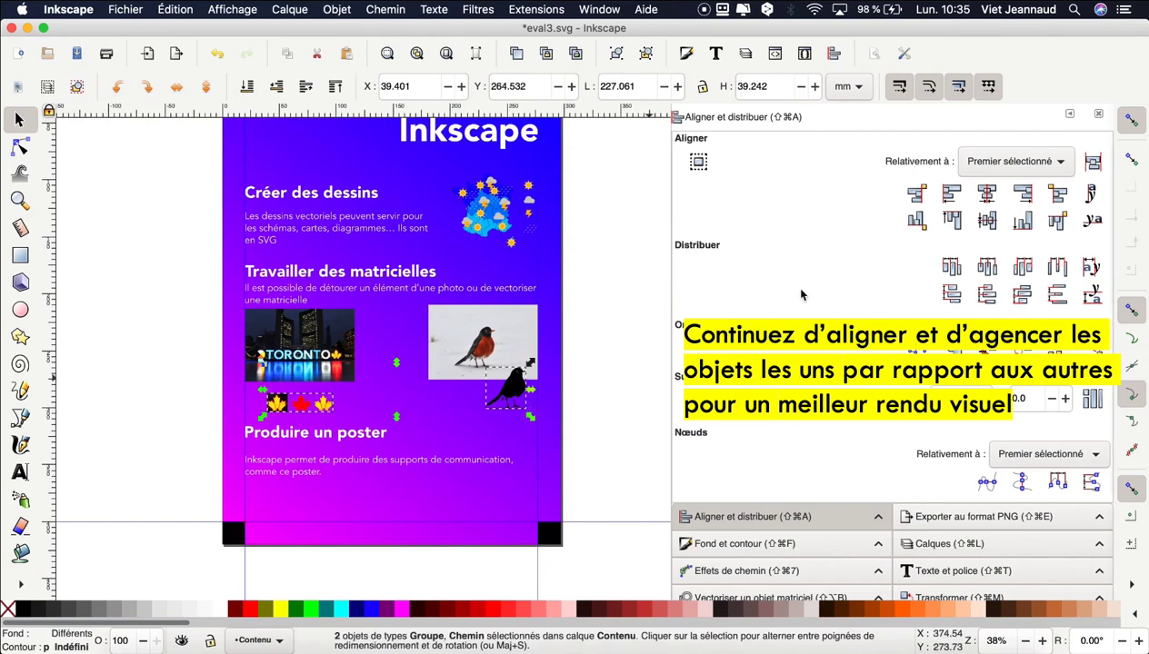
left_click(952, 220)
key("Escape")
left_click(482, 346)
left_click(300, 345, "shift")
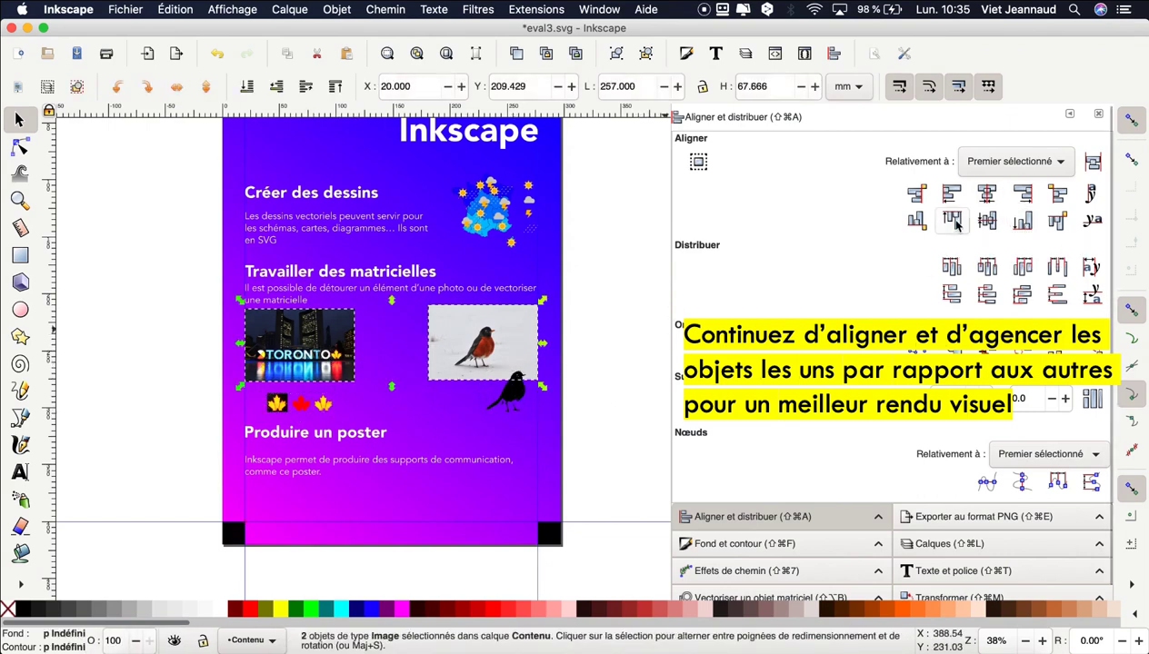
left_click(951, 220)
key("Escape")
Group the Toronto photo, robin photo and bird, and move the group slightly down
left_click(504, 400)
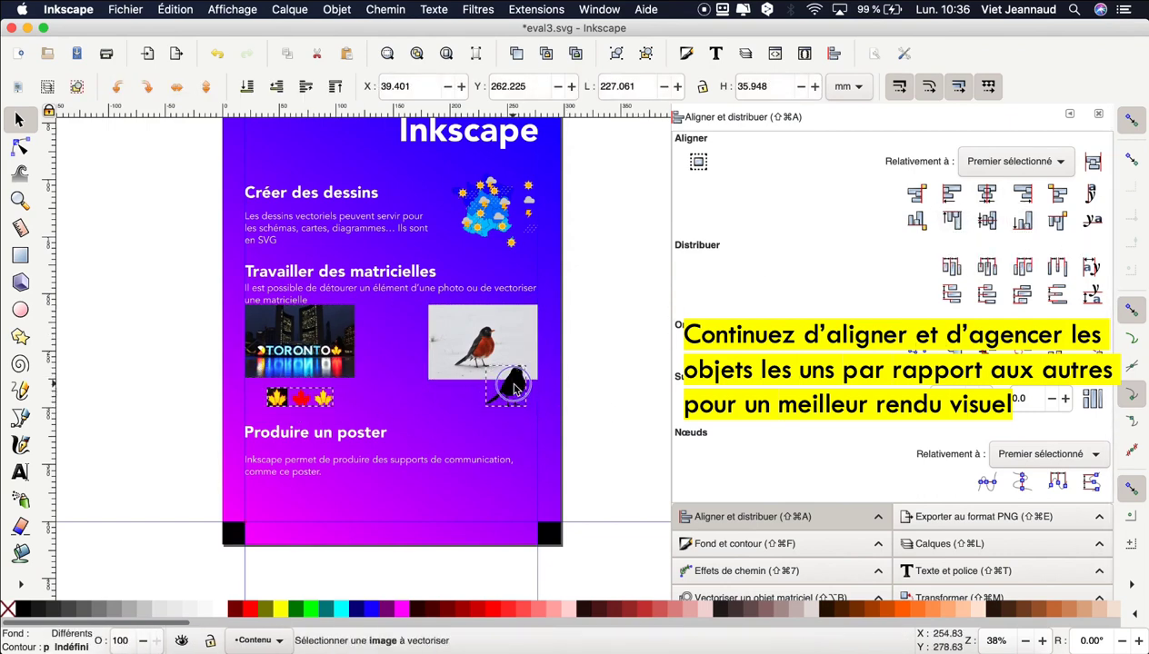
left_click(482, 345, "shift")
left_click(311, 342, "shift")
left_click(337, 9)
left_click(353, 122)
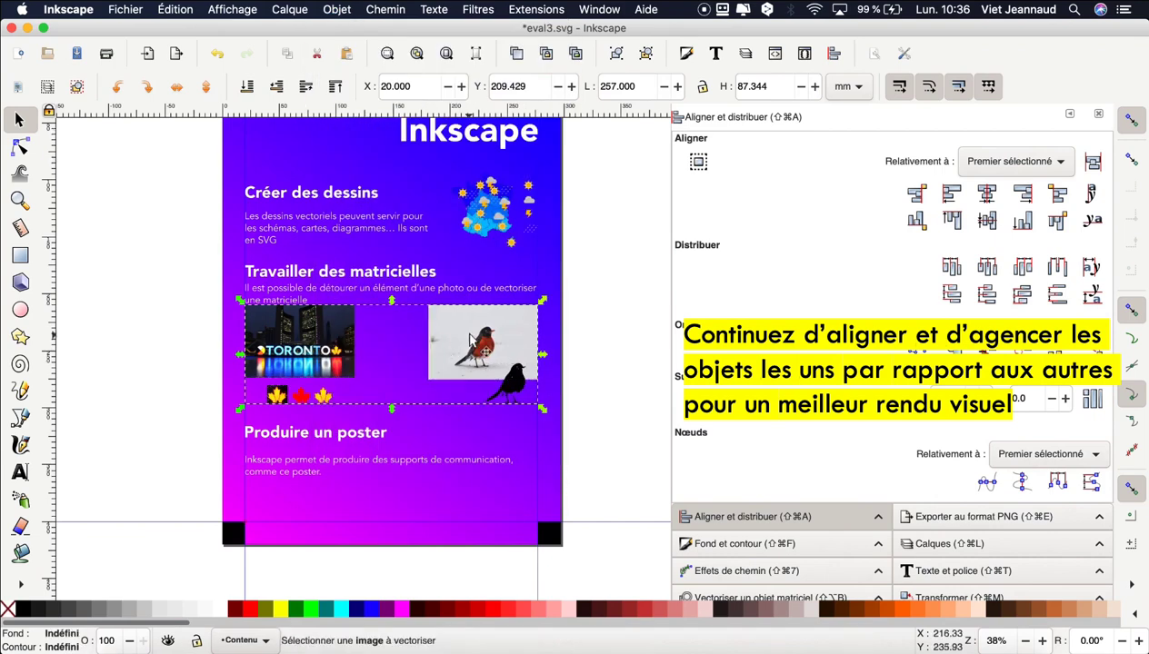
left_click_drag(475, 345, 475, 366)
Move the Produire un poster and Travailler des matricielles sections lower
left_click(318, 432)
left_click(363, 463, "shift")
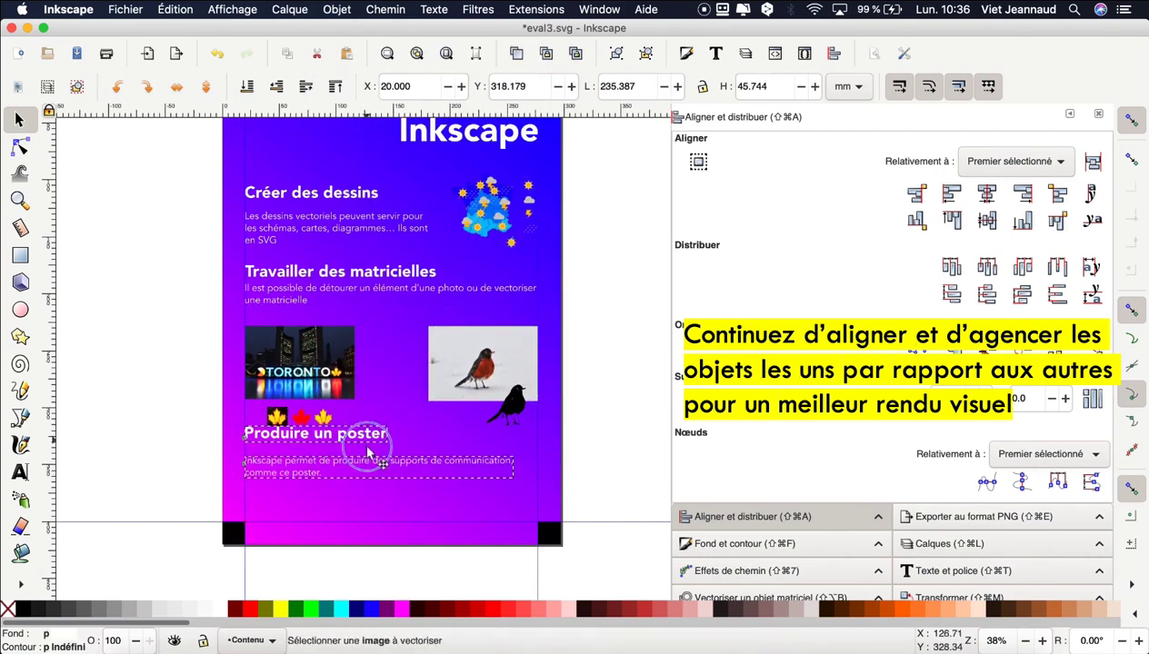
left_click_drag(372, 435, 371, 461)
left_click(287, 273)
left_click(318, 289, "shift")
left_click_drag(318, 289, 318, 304)
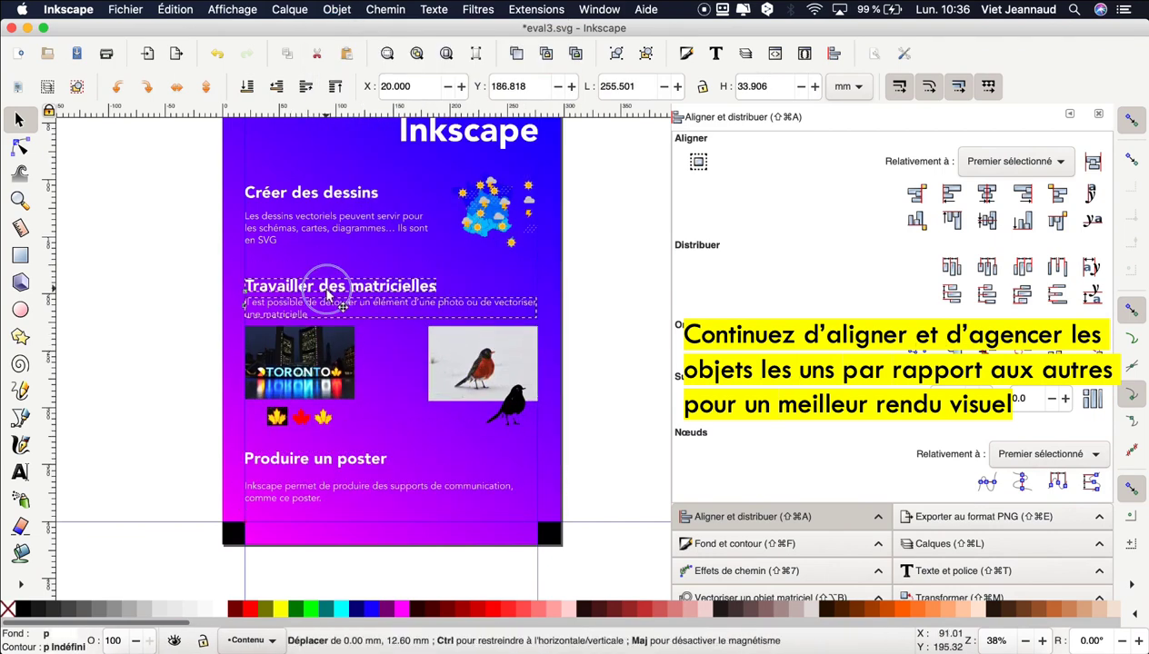
Unlock the Fond layer in the Calques panel
left_click(171, 236)
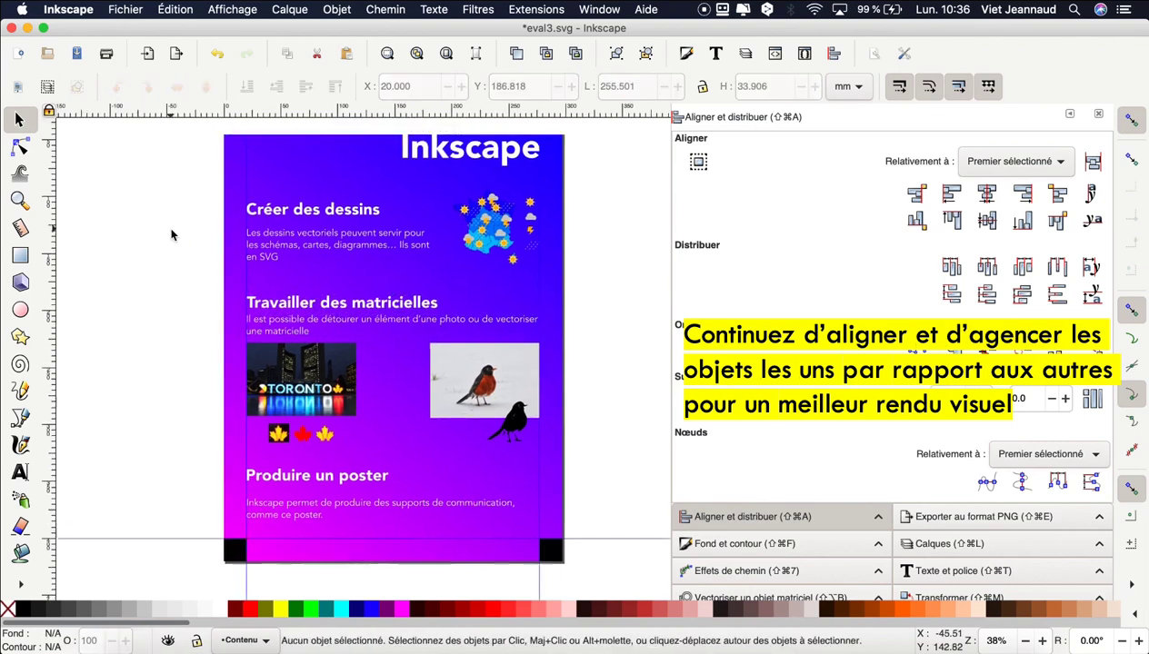
key("5")
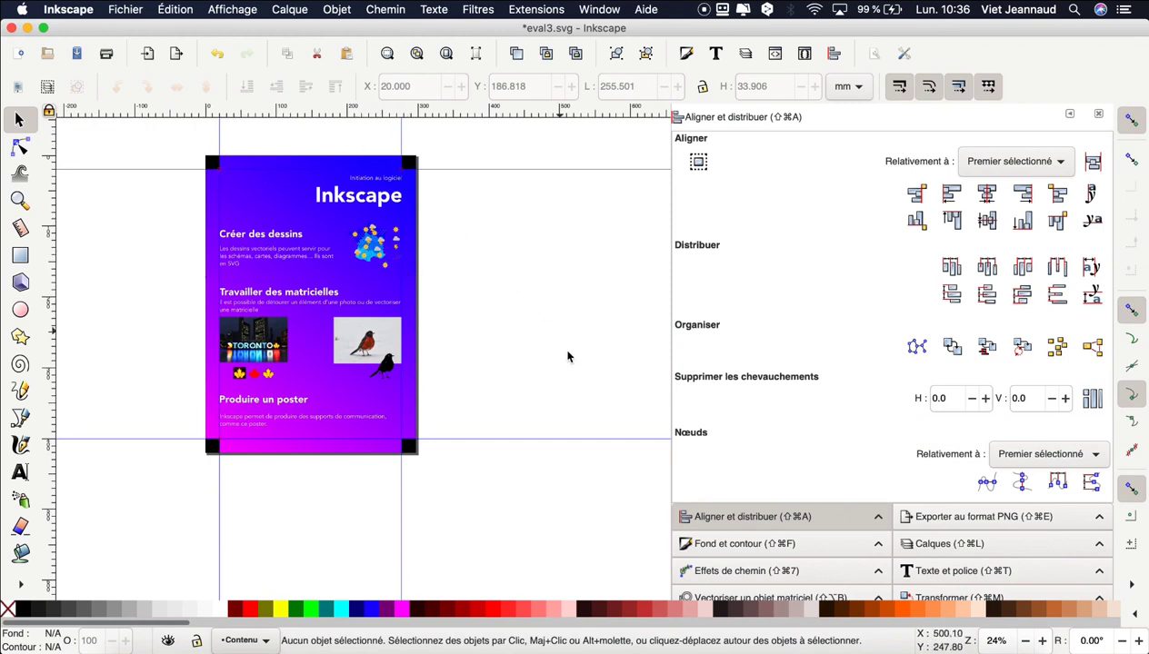
left_click(954, 549)
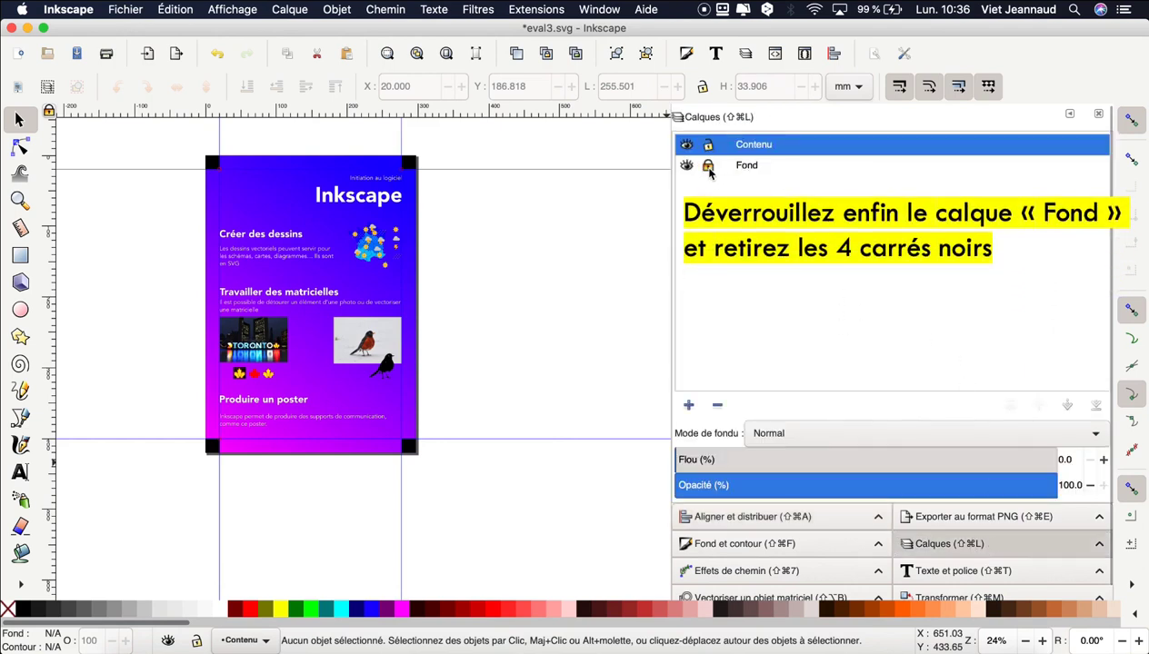
left_click(708, 168)
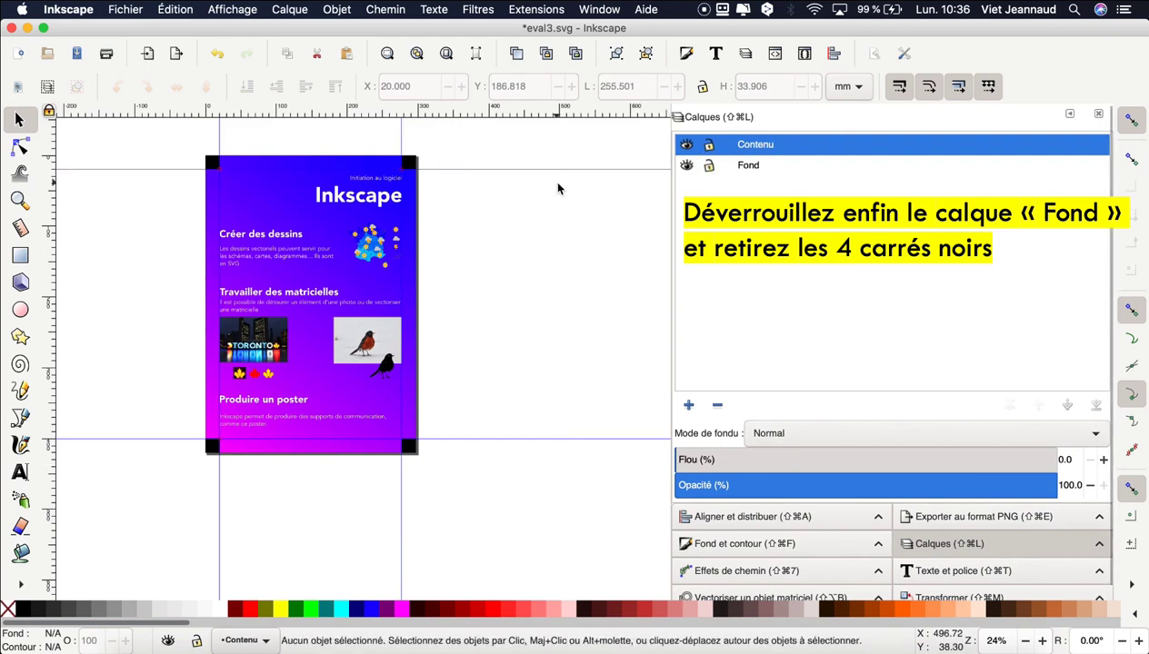
Delete the four black corner squares from the poster
left_click(409, 163)
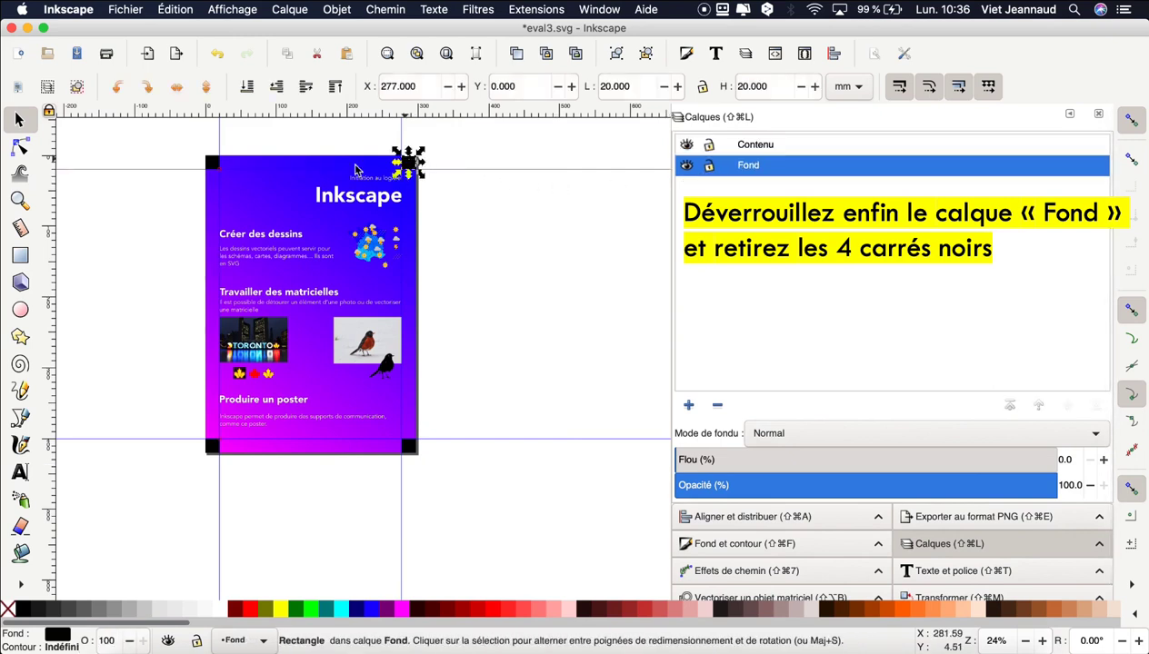
left_click(212, 164, "shift")
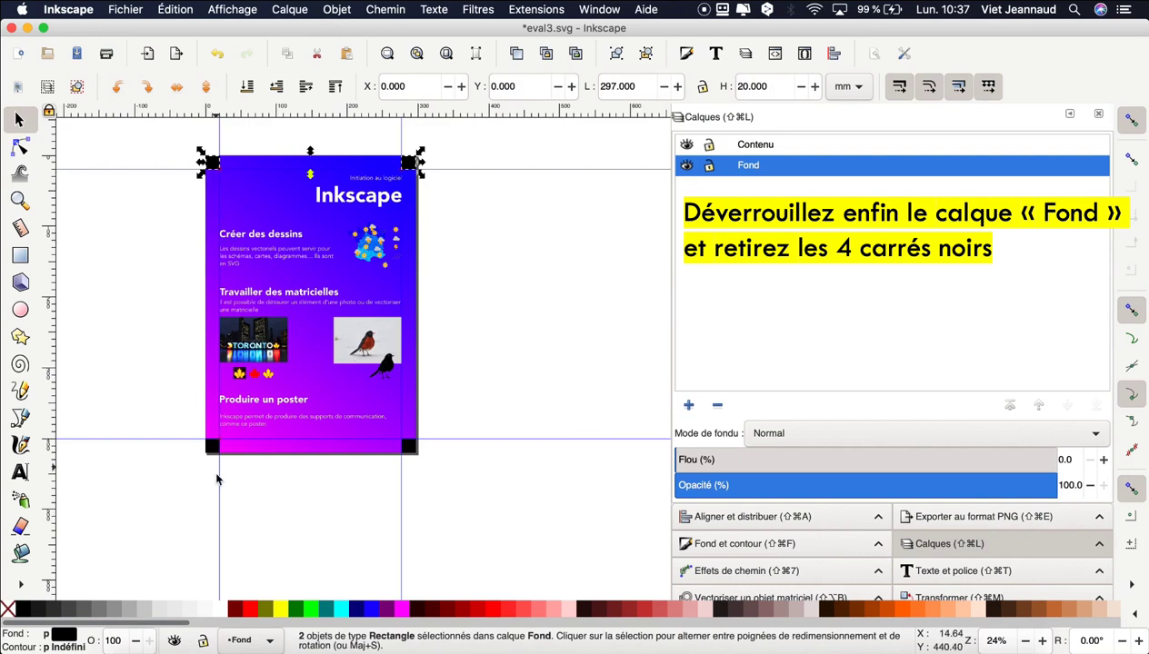
left_click(211, 445, "shift")
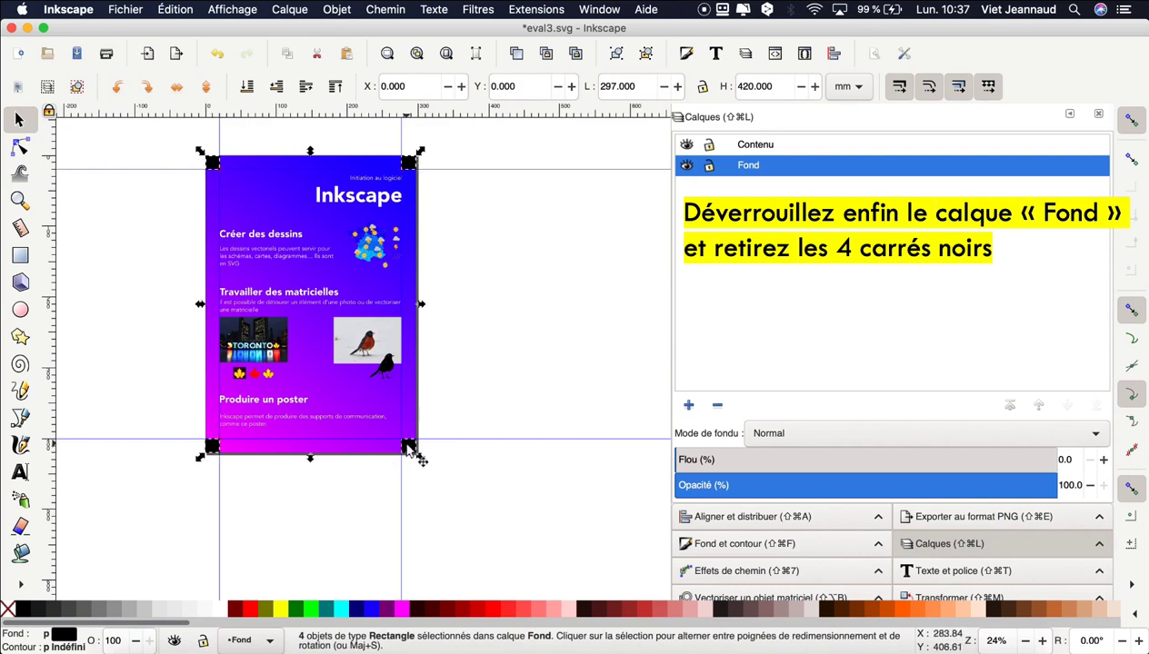
key("Delete")
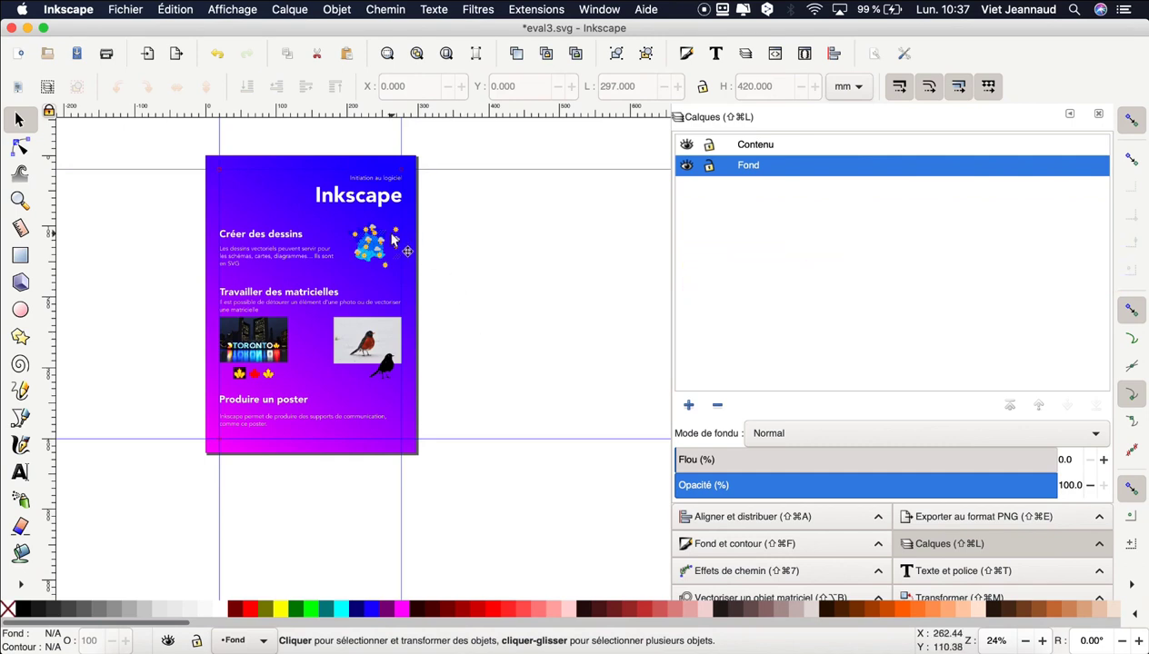
Save the poster as nom-prénom_poster-inkscape.svg in Inkscape SVG format
left_click(124, 11)
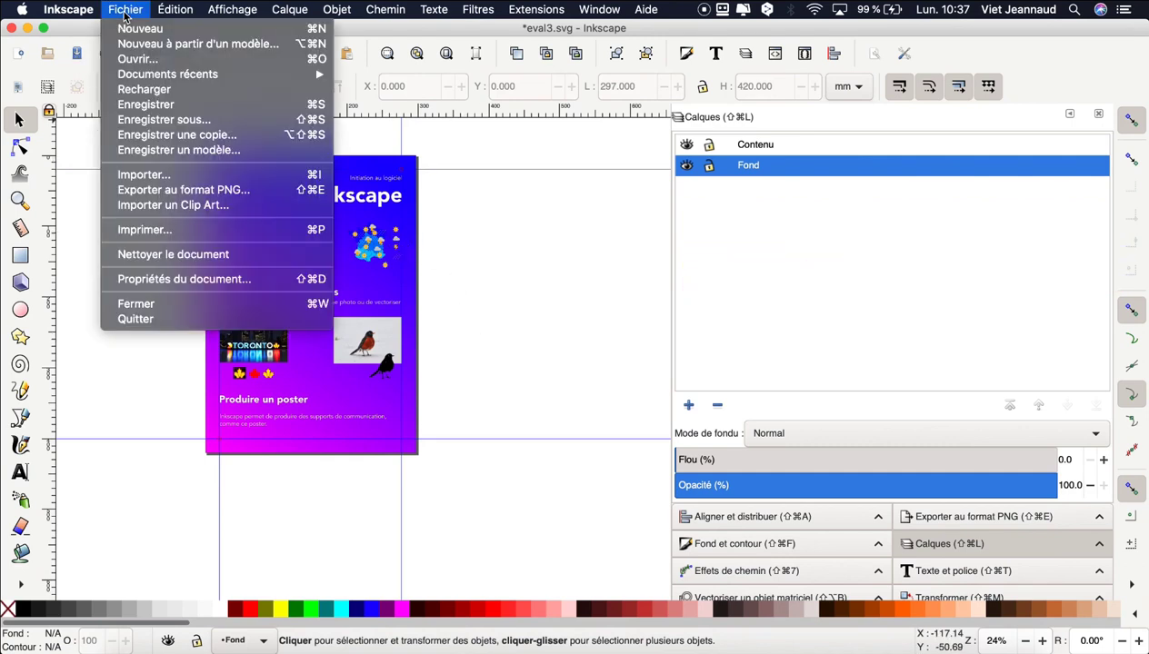
left_click(150, 122)
type("nom-prénom_poster-inkscape.svg")
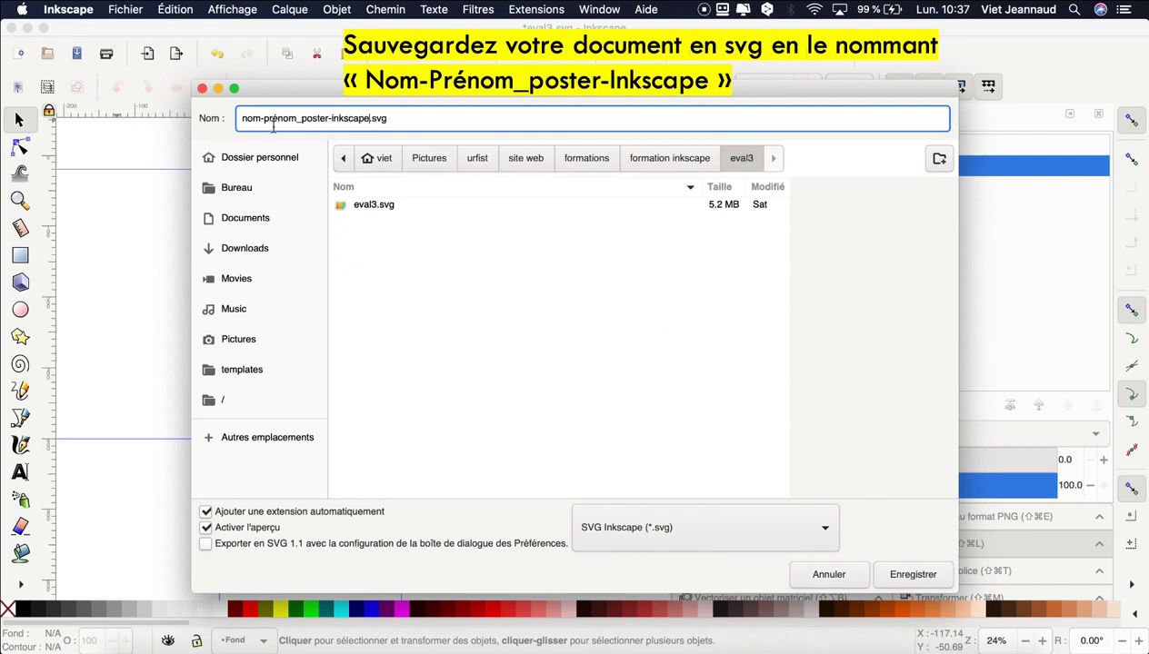
left_click(903, 576)
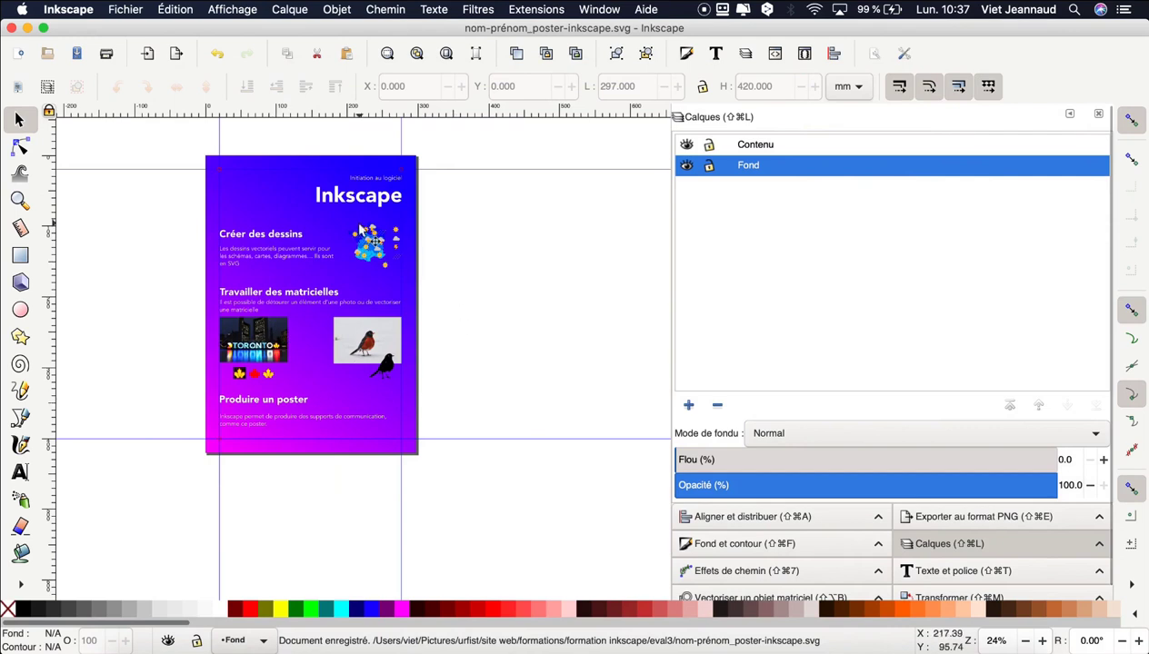
left_click(454, 282)
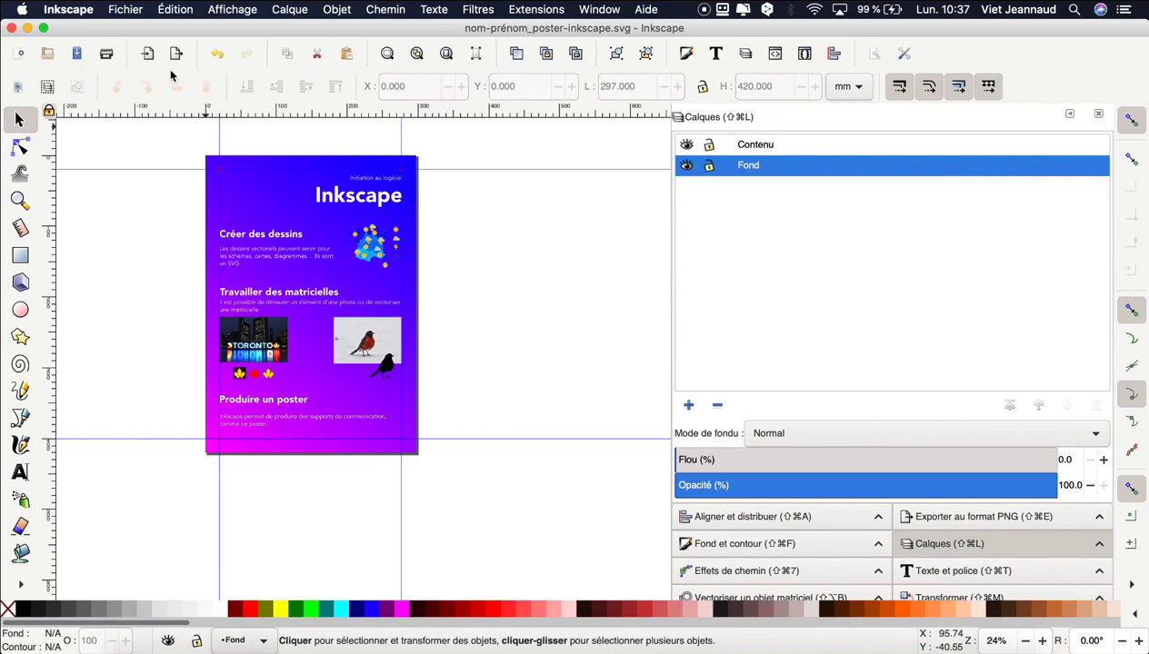
Save a copy as Portable Document Format, nom-prénom_poster-inkscape.pdf
left_click(127, 11)
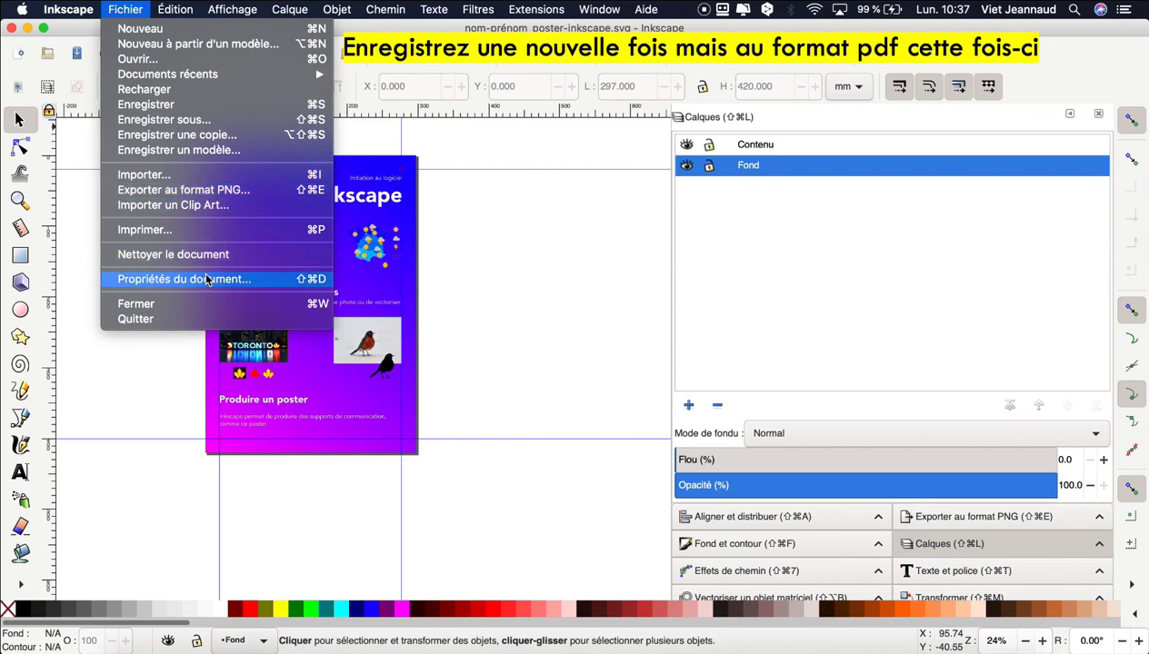
left_click(179, 123)
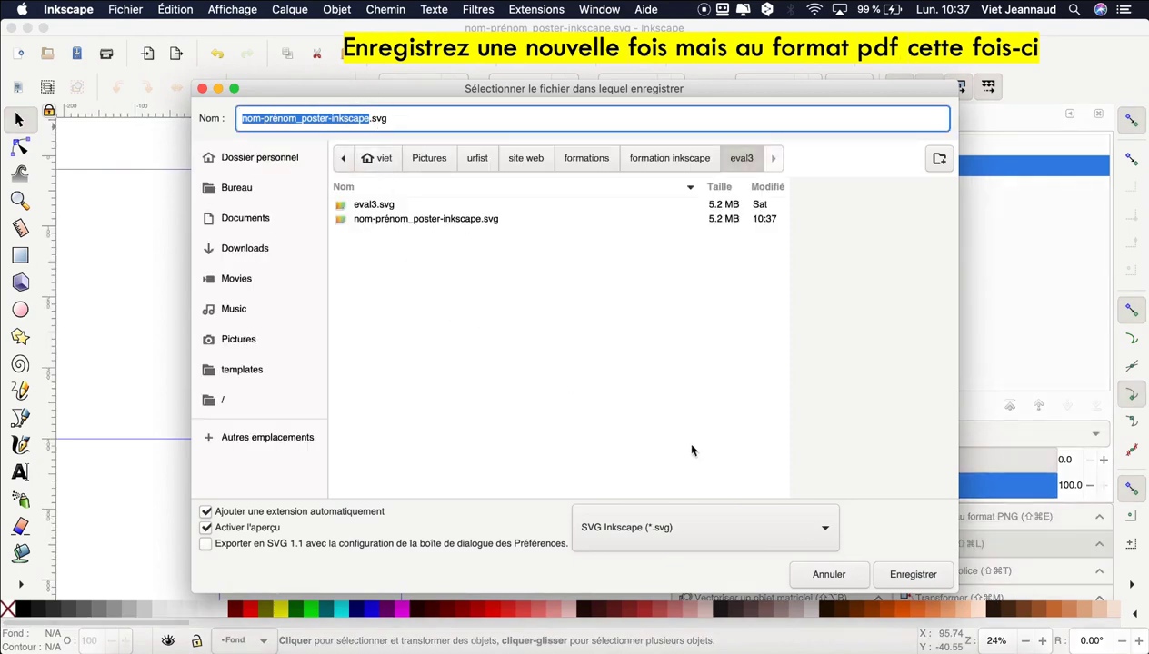
left_click(774, 528)
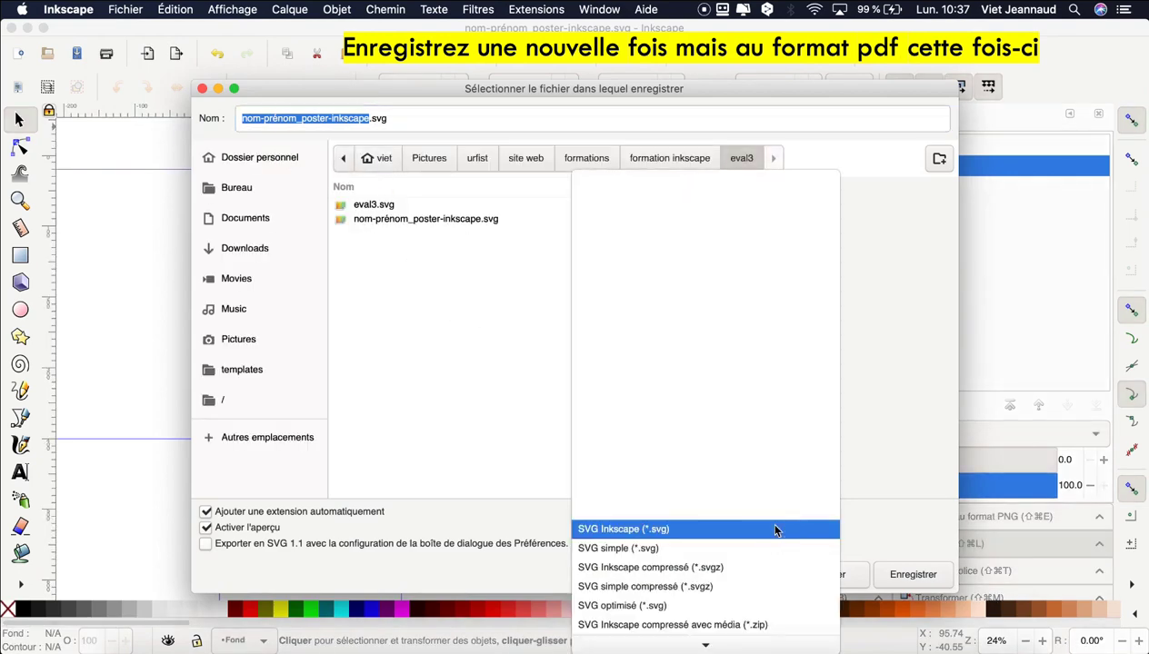
scroll(718, 549, "down", 5)
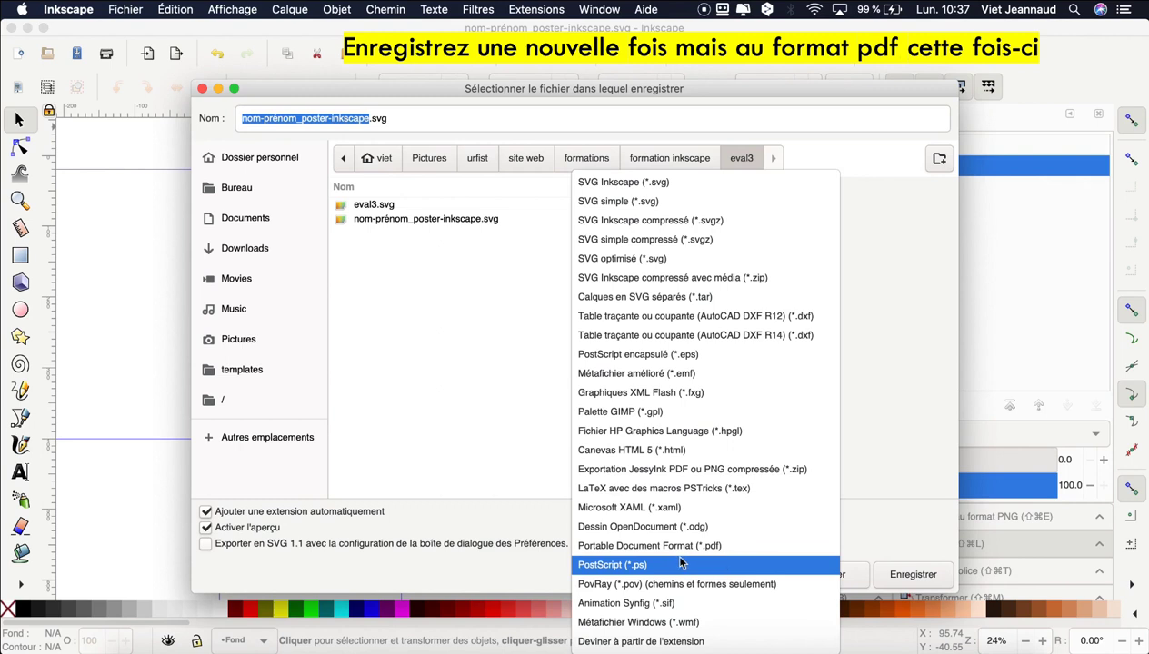
left_click(752, 550)
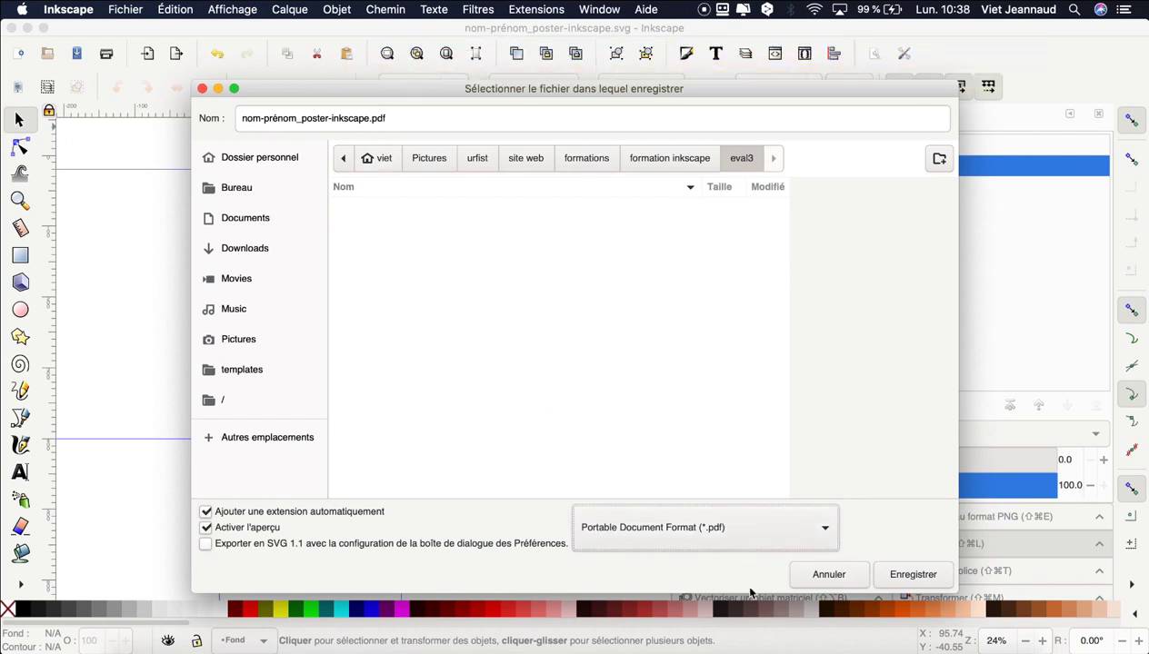
left_click(912, 575)
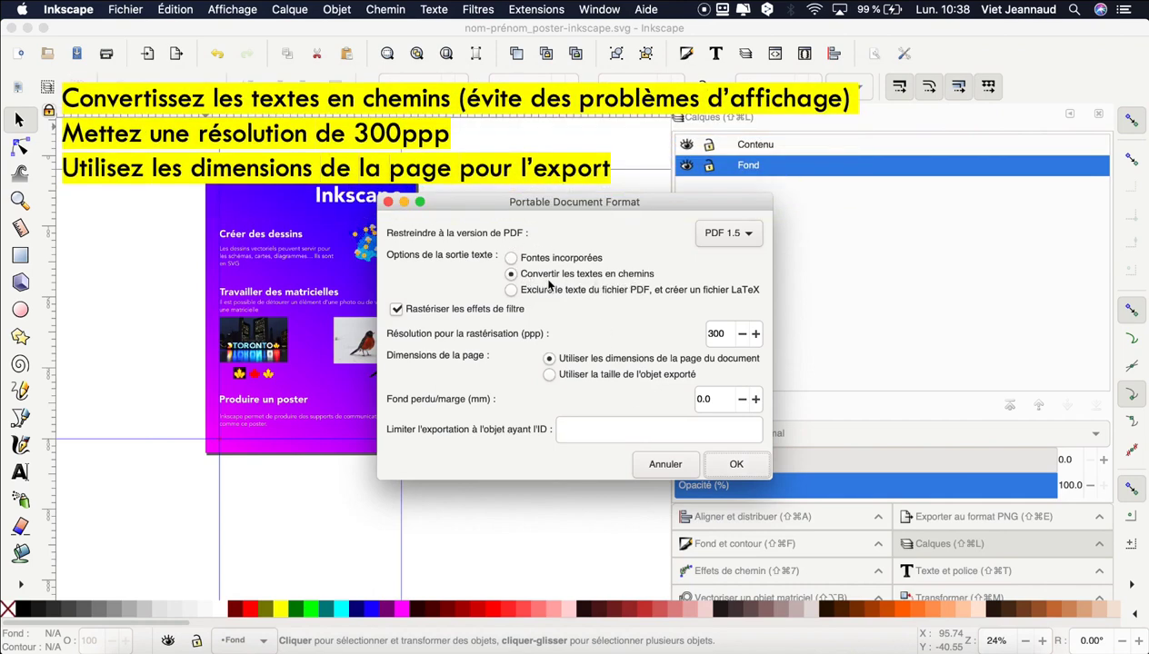
Export the PDF with text as paths, 300 ppp and document page size
double_click(730, 334)
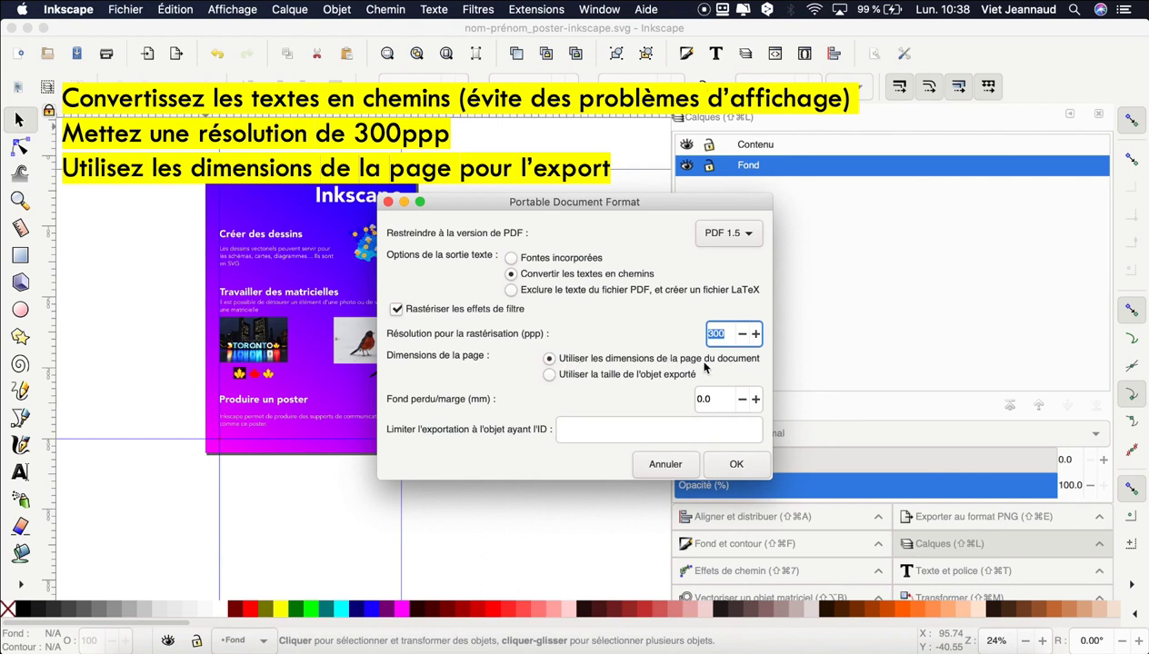
left_click(617, 367)
left_click(735, 465)
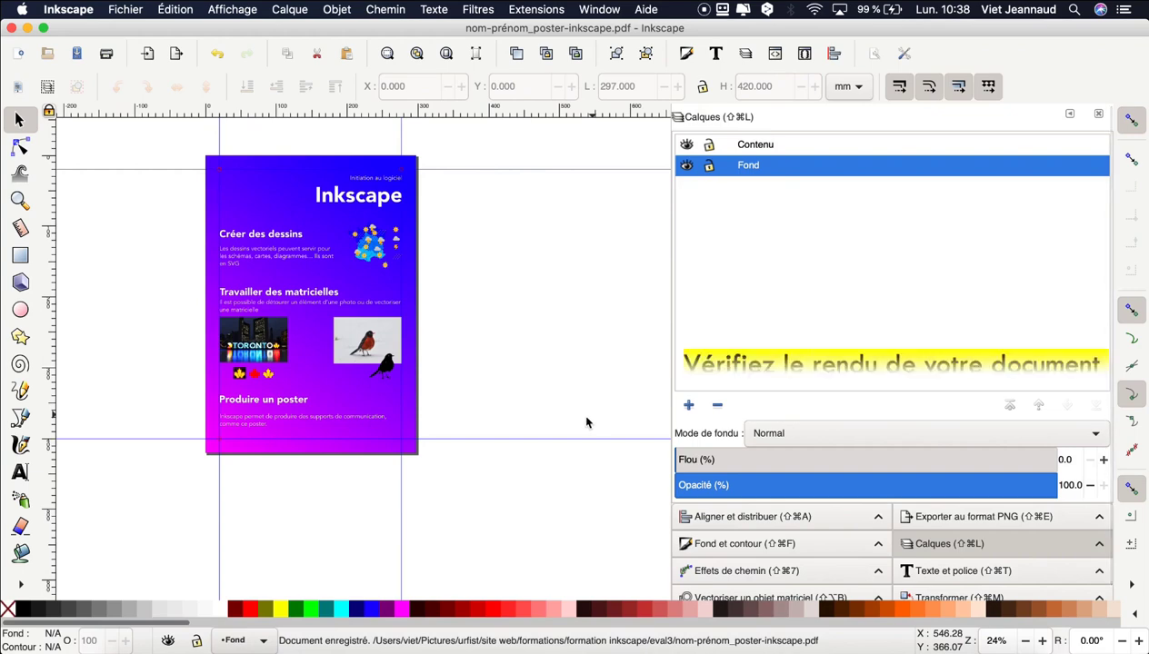
Open nom-prénom_poster-inkscape.pdf from the eval3 folder in Acrobat Reader
left_click(142, 645)
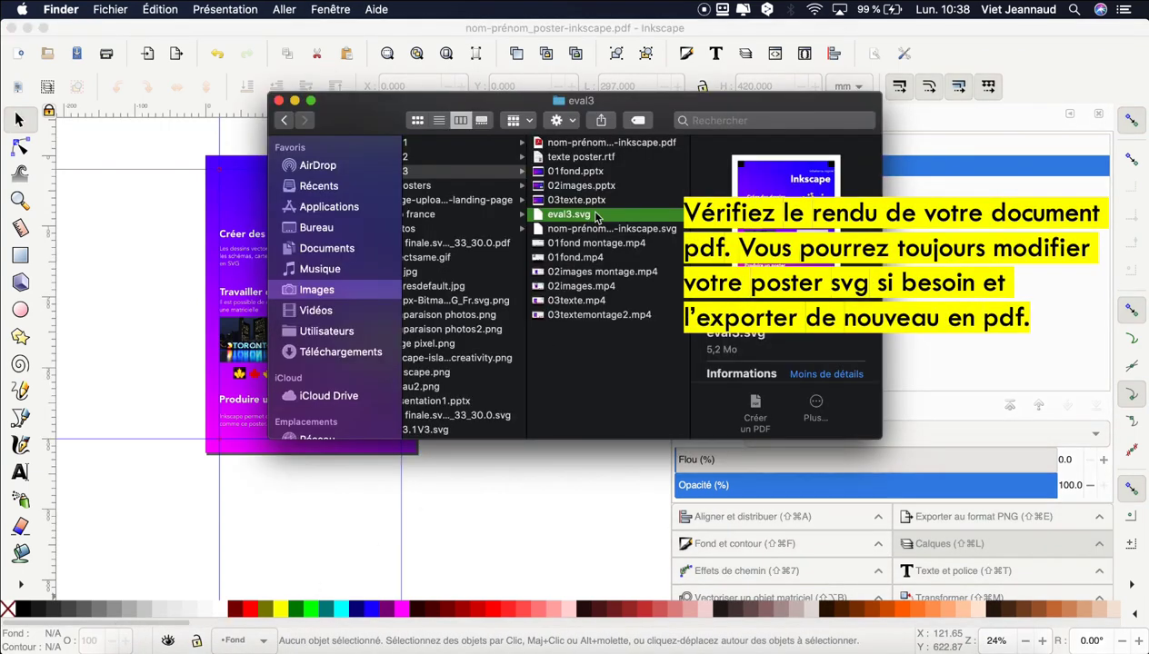
left_click(623, 146)
double_click(627, 146)
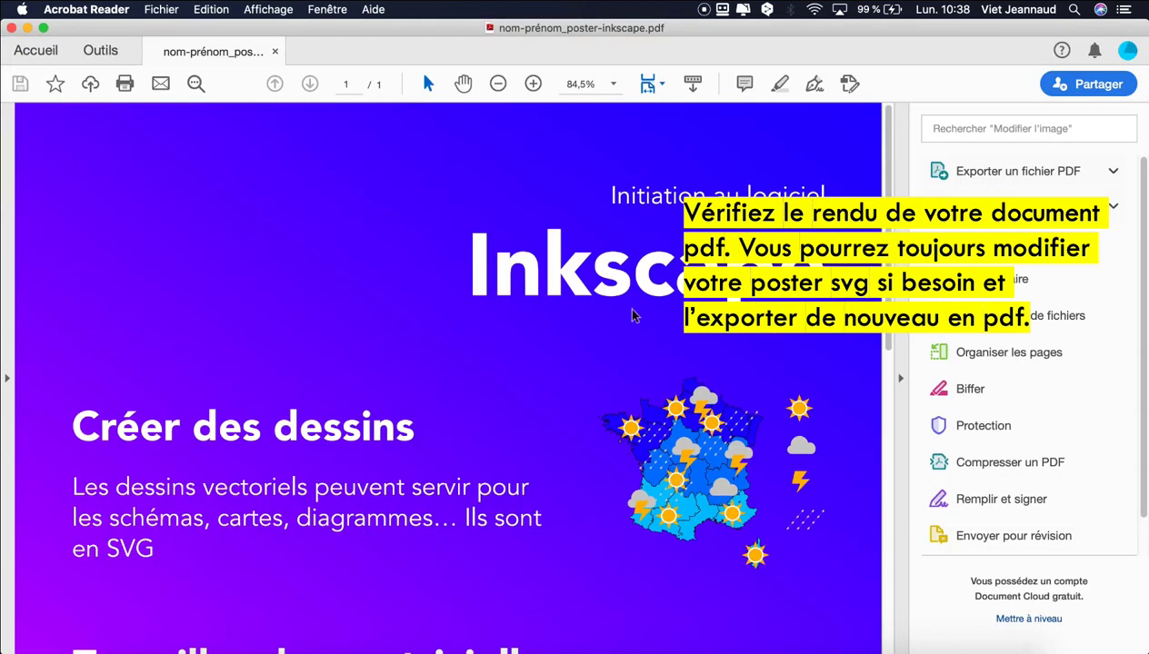
scroll(723, 434, "down", 1)
scroll(723, 434, "down", 2)
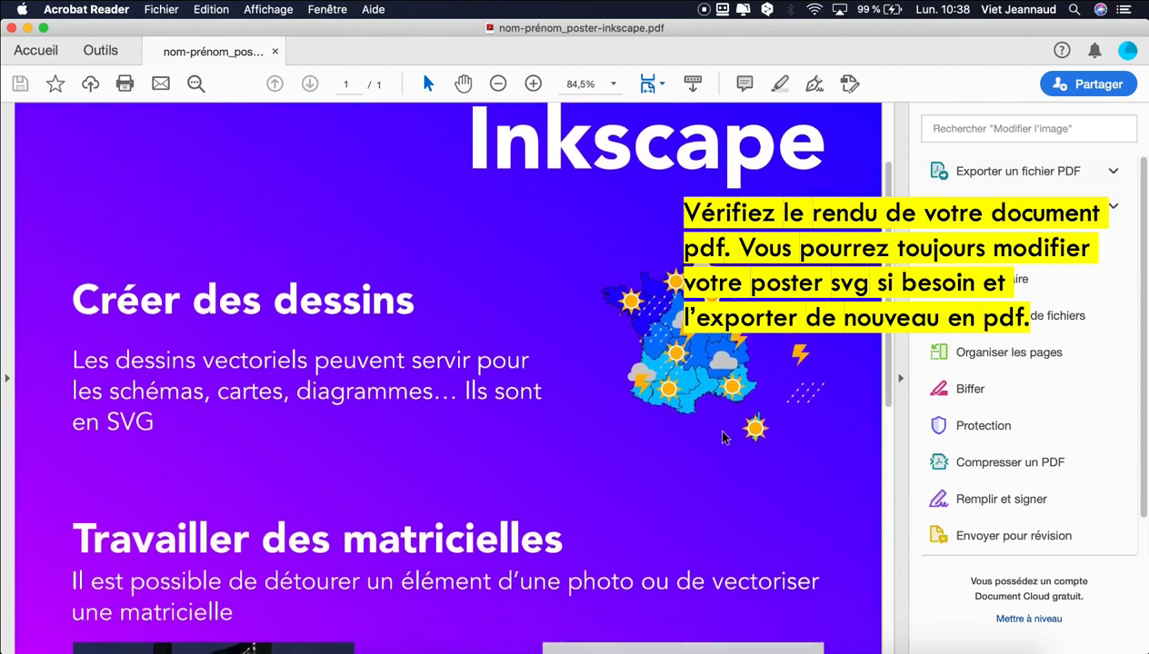
scroll(725, 437, "down", 3)
scroll(723, 436, "down", 3)
scroll(723, 437, "down", 1)
scroll(722, 437, "down", 3)
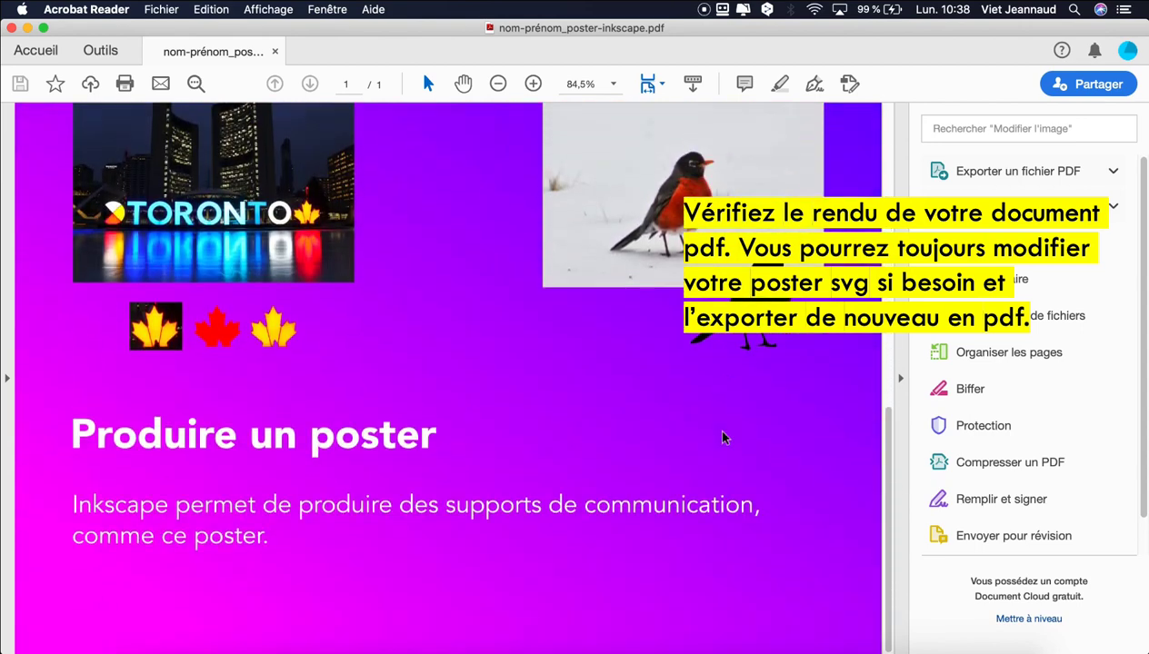
scroll(722, 438, "up", 1)
scroll(723, 438, "up", 3)
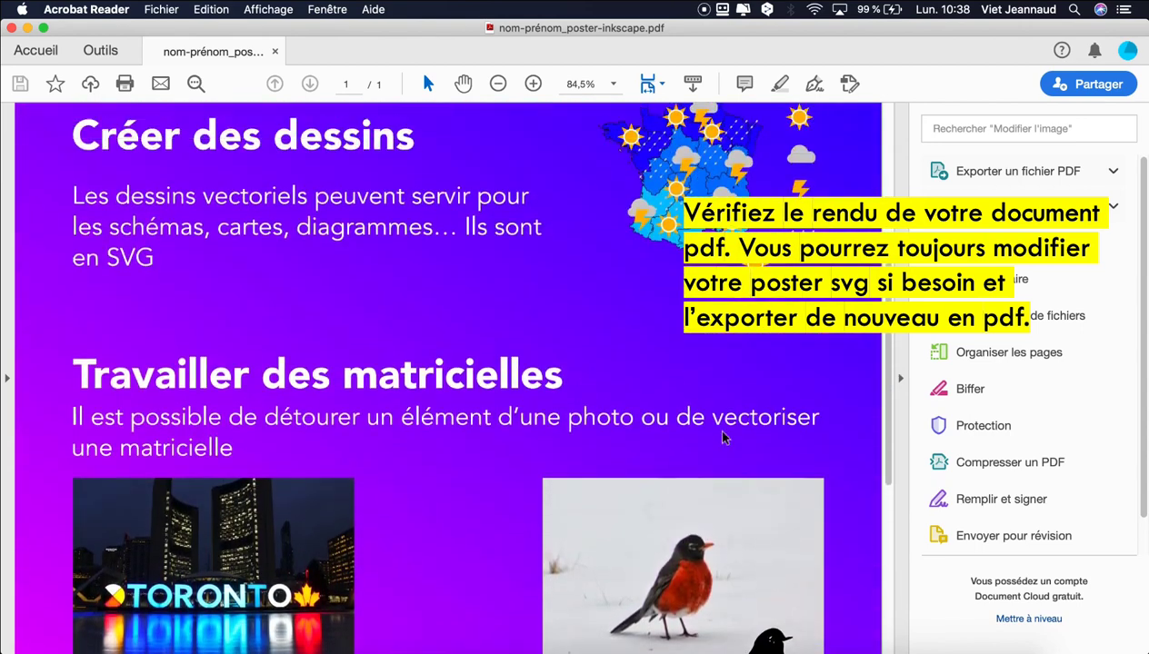
scroll(724, 437, "up", 3)
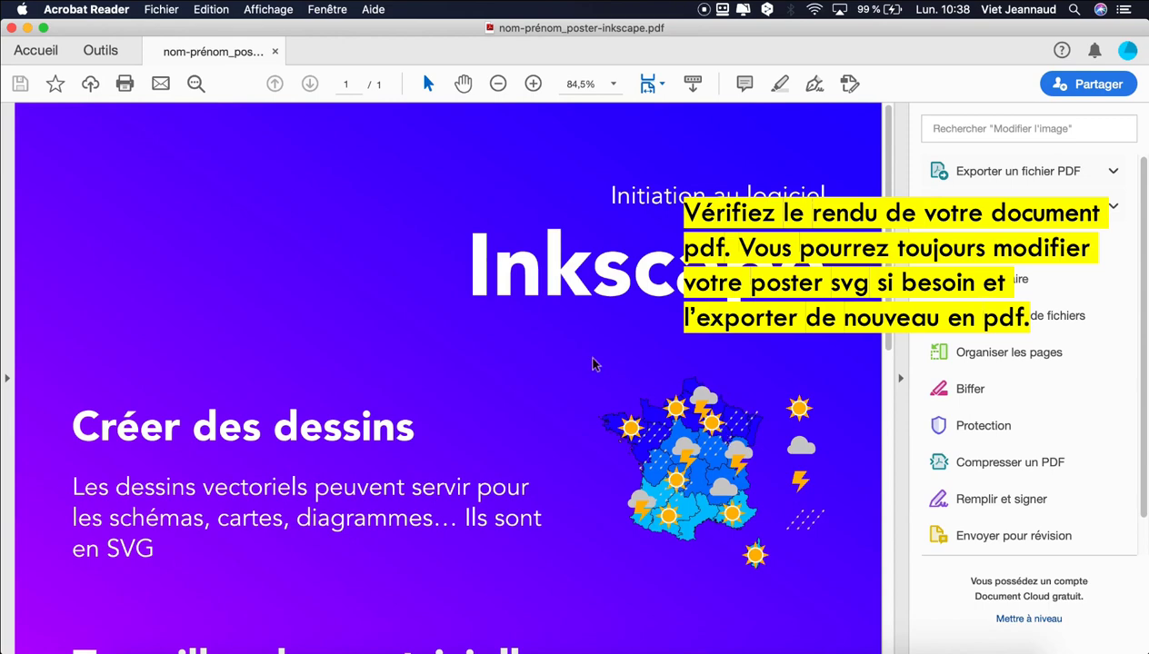